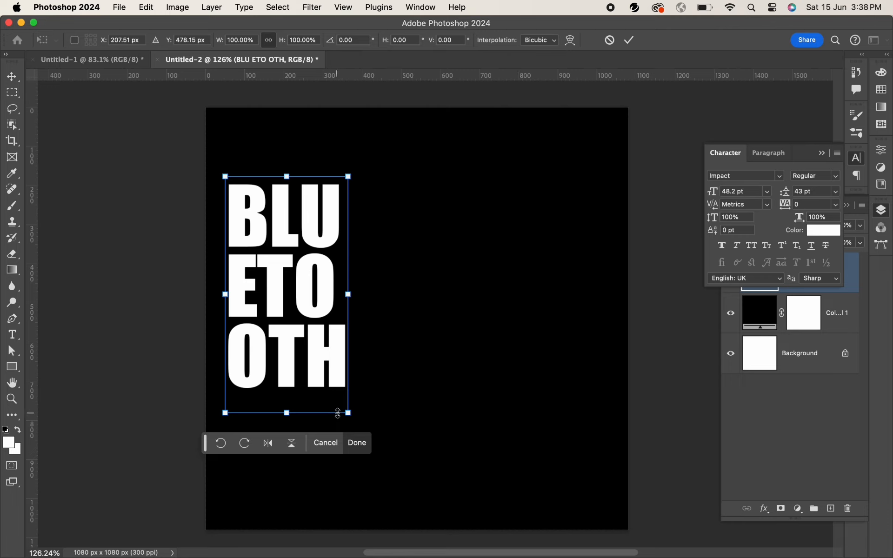
# Enlarge the BLU ETO OTH headline to about 68.5 pt so it fills more of the poster's left half
pyautogui.moveTo(358, 413); pyautogui.dragTo(363, 383)
pyautogui.press('Return')
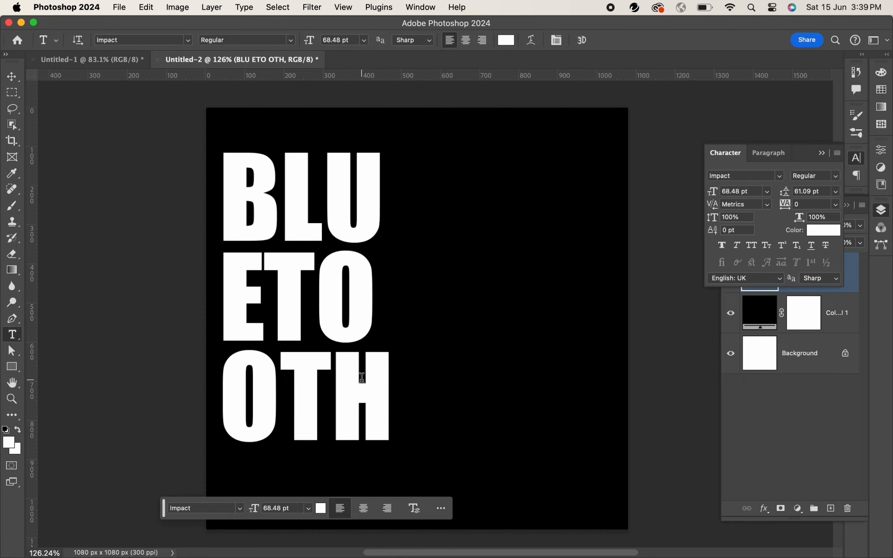
pyautogui.press('v')
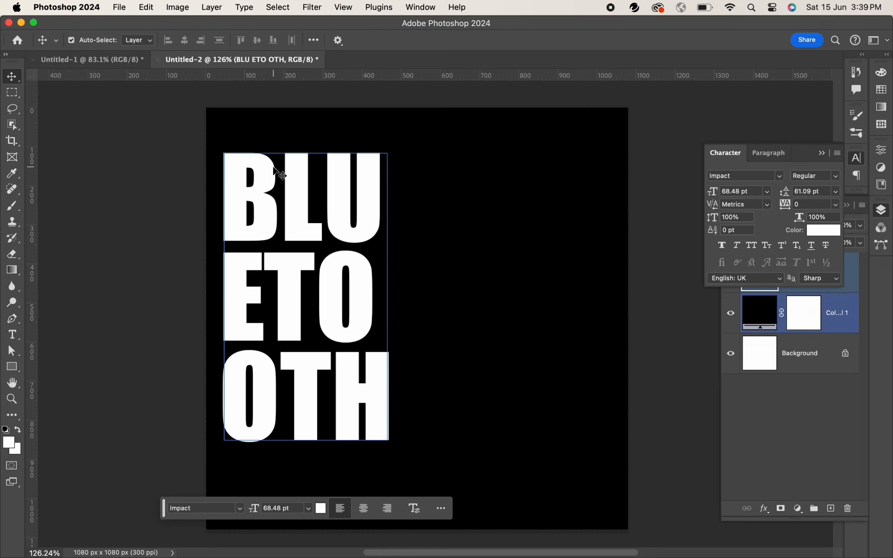
# Copy the purple earbuds image from the Untitled-1 document into Untitled-2, placing it over the headline
pyautogui.click(116, 62)
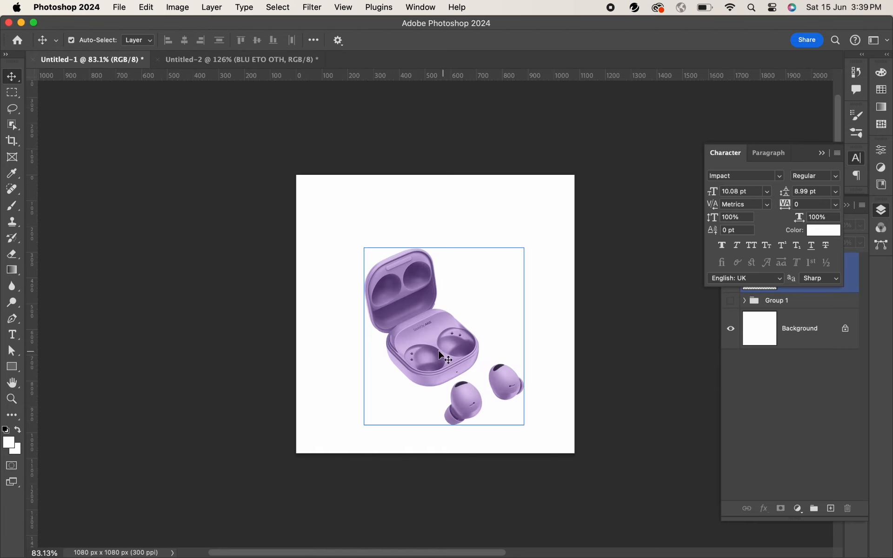
pyautogui.moveTo(426, 326); pyautogui.dragTo(213, 68)
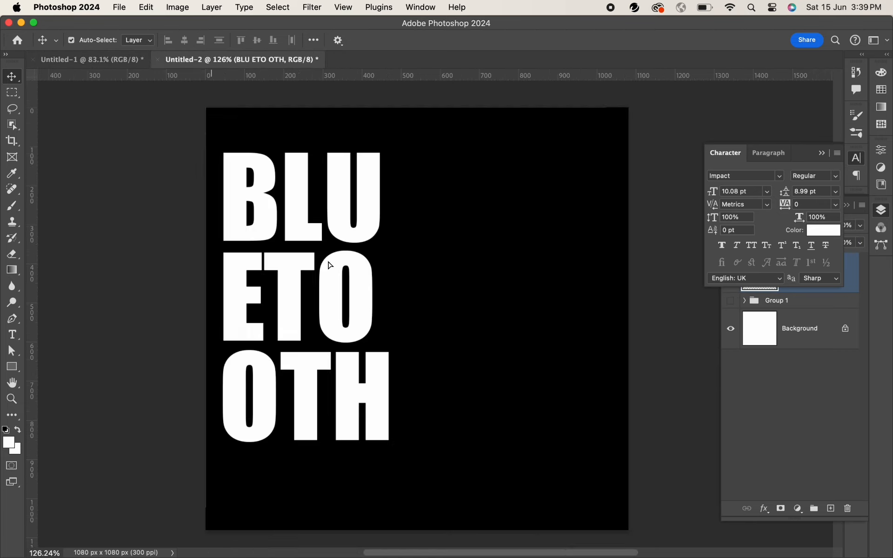
pyautogui.moveTo(329, 266); pyautogui.dragTo(400, 320)
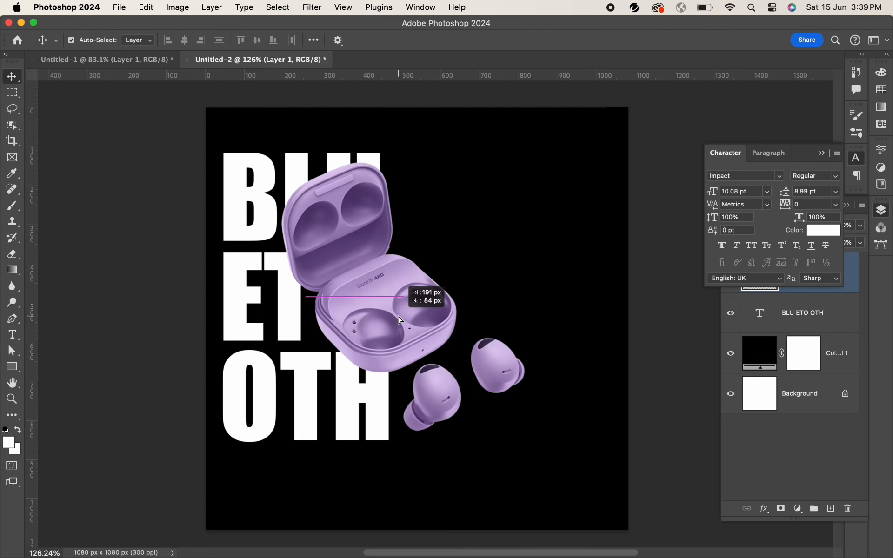
# Scale the earbuds image to about 93% and shift it slightly down and left over the headline
pyautogui.press('super+t')
pyautogui.moveTo(526, 299); pyautogui.dragTo(507, 296)
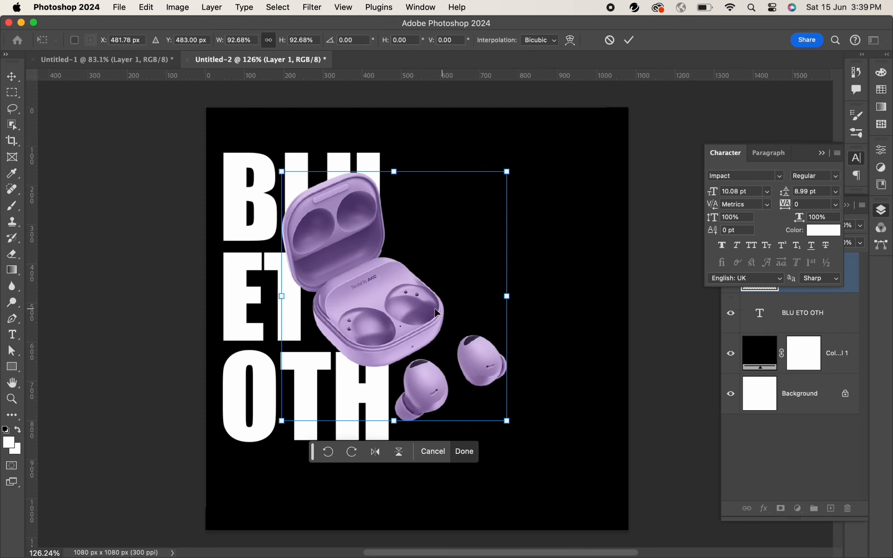
pyautogui.moveTo(438, 311); pyautogui.dragTo(428, 321)
pyautogui.press('Return')
# Recolour the BLU ETO OTH headline to a light lavender based on a purple sampled from the earbuds case
pyautogui.click(229, 191)
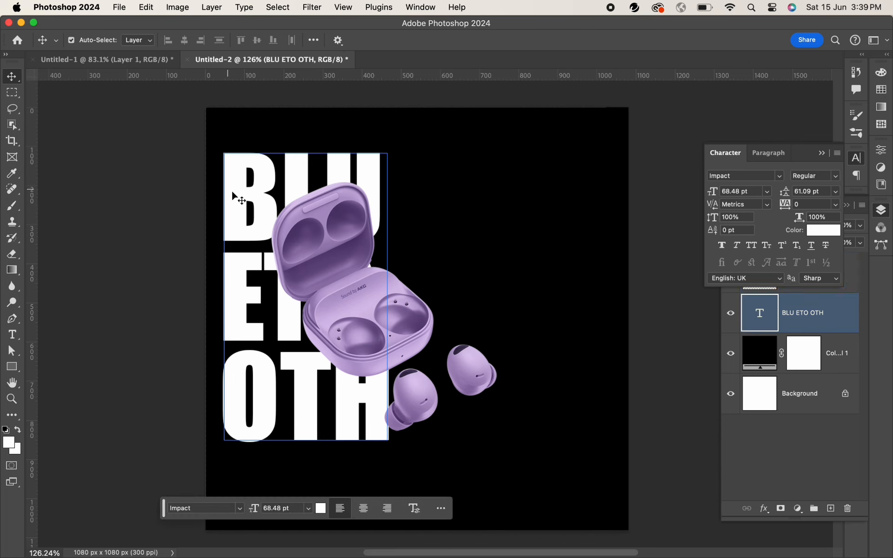
pyautogui.click(321, 509)
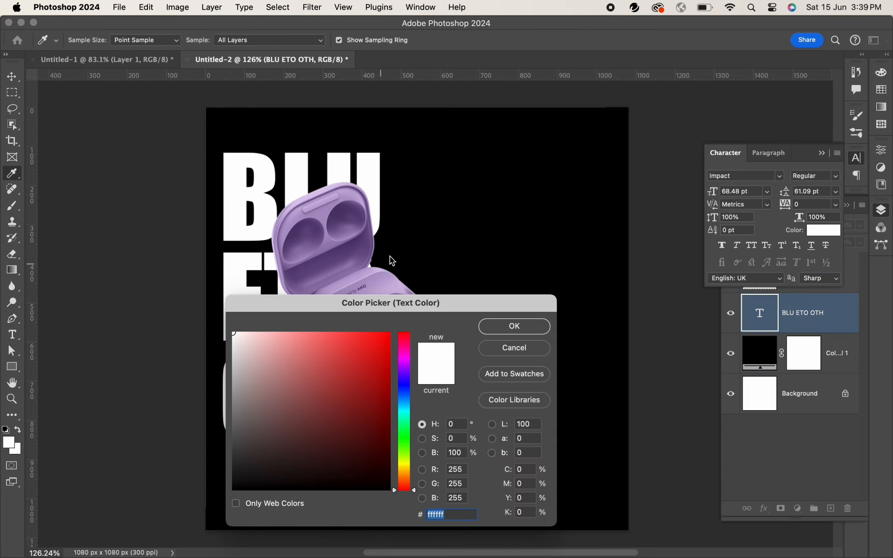
pyautogui.click(398, 292)
pyautogui.moveTo(261, 344); pyautogui.dragTo(260, 317)
pyautogui.click(529, 325)
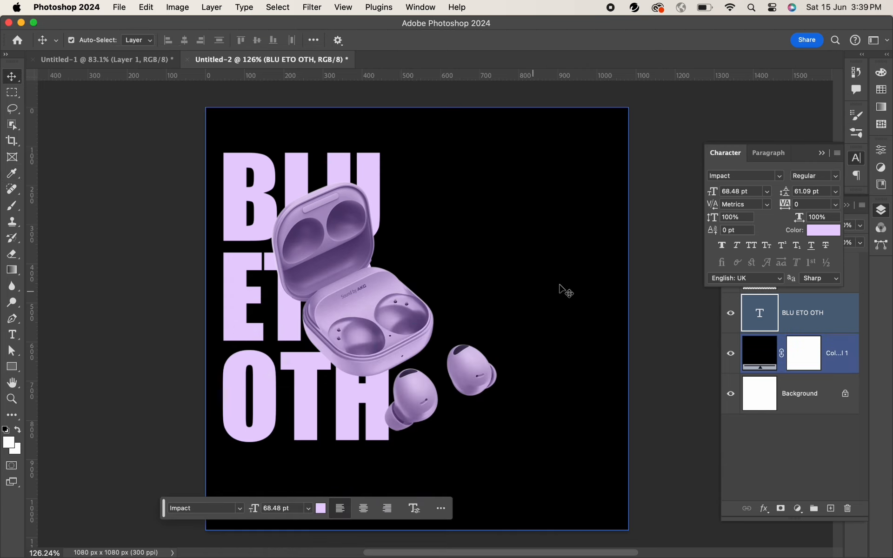
# Shift the earbuds image slightly to the right over the headline
pyautogui.moveTo(277, 328); pyautogui.dragTo(278, 333)
pyautogui.moveTo(324, 315); pyautogui.dragTo(349, 315)
pyautogui.scroll(2, 519, 200)
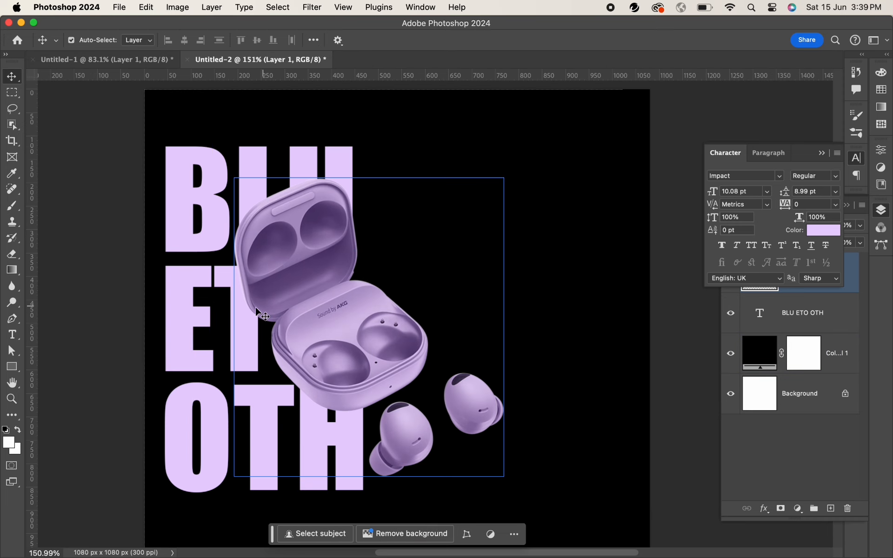
# Add the three-line text "New / Samsung Galaxy / Buds 2 Pro" in Montserrat to the right of the headline
pyautogui.press('t')
pyautogui.click(248, 52)
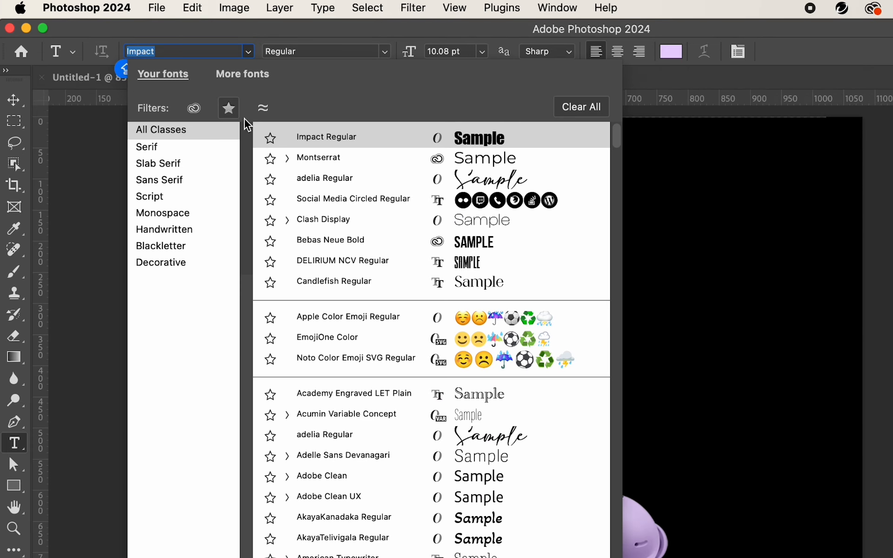
pyautogui.click(484, 161)
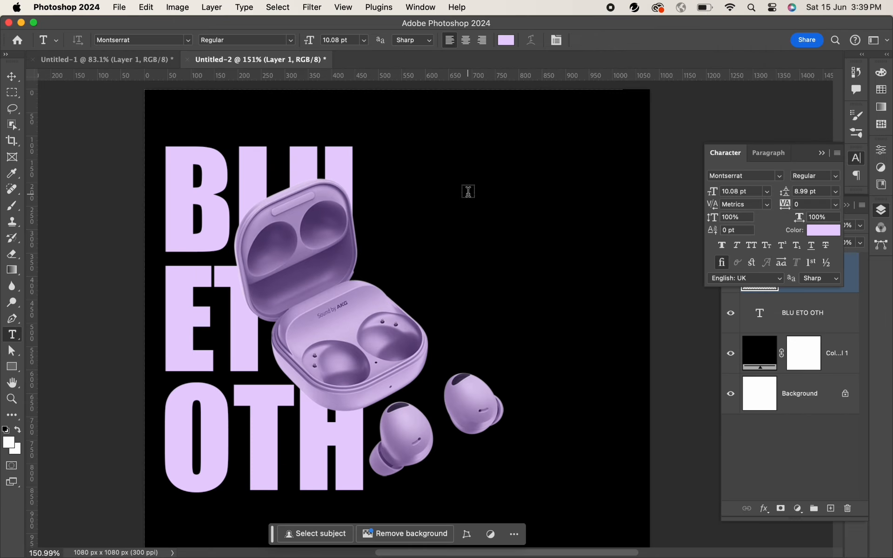
pyautogui.click(452, 172)
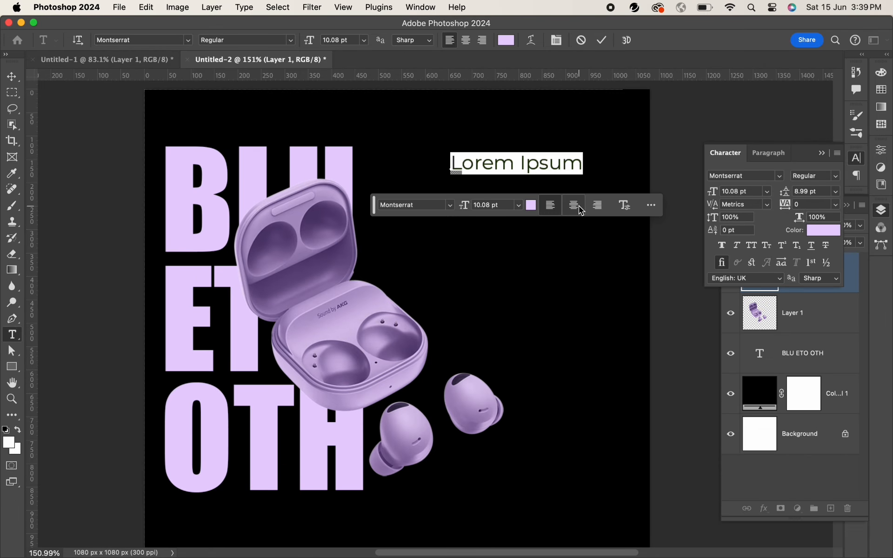
pyautogui.write('New')
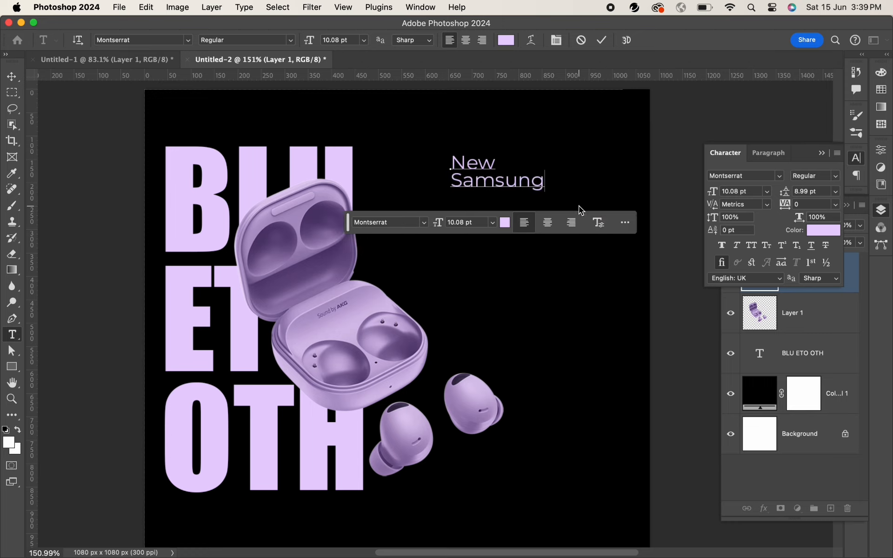
pyautogui.write('g Galaxy')
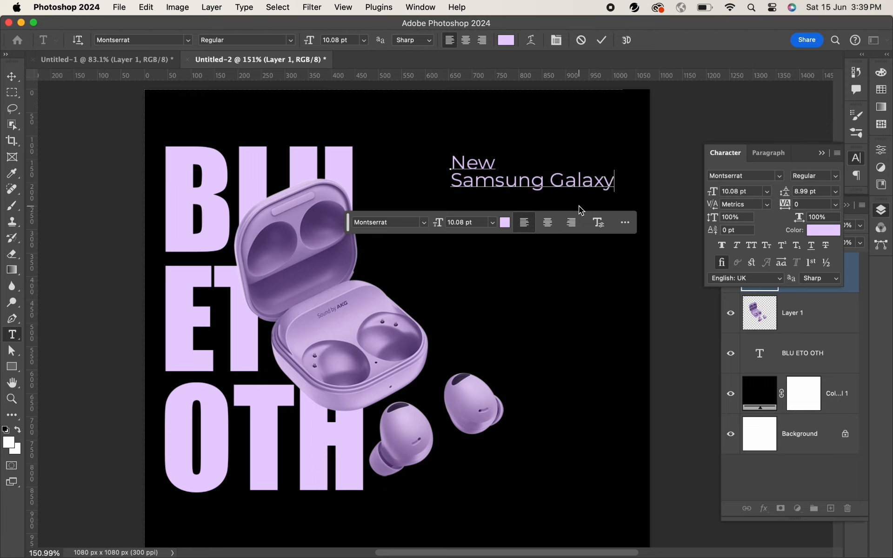
pyautogui.write(' Bu')
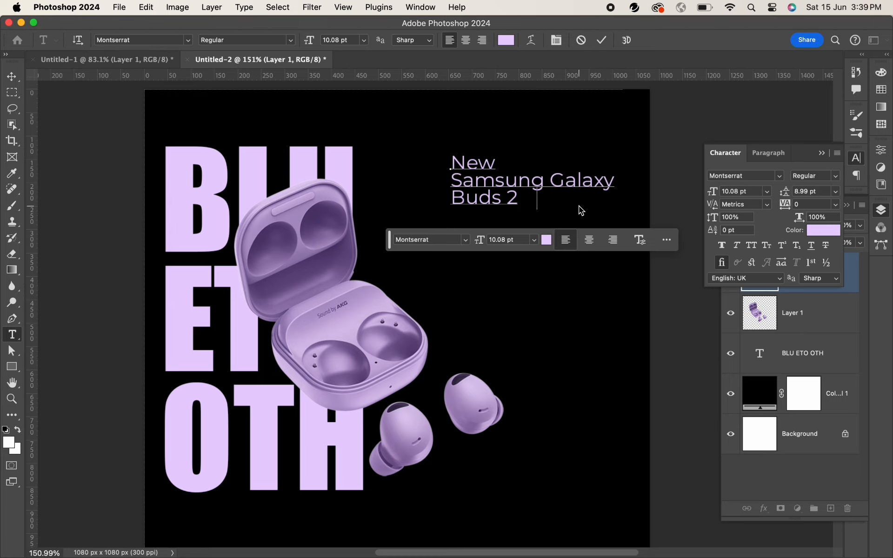
pyautogui.click(580, 205)
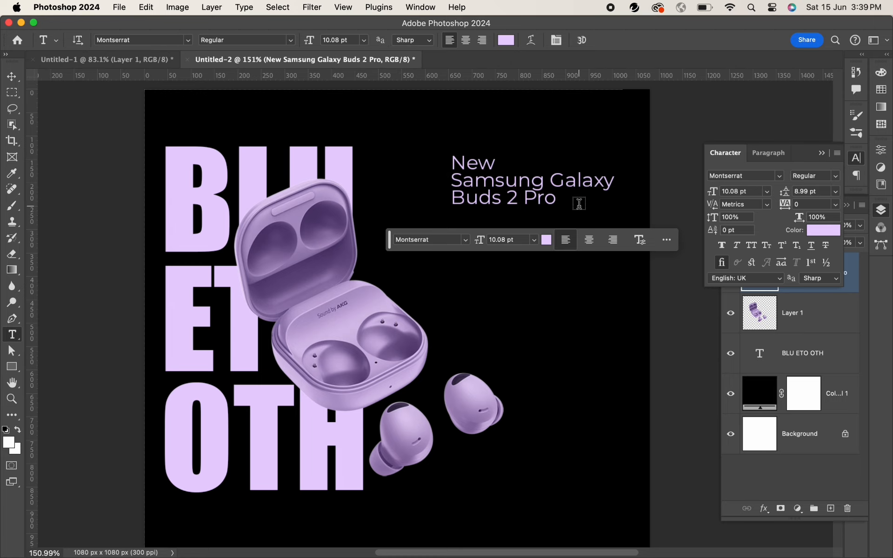
# Set the colour of the whole product name text to white (ffffff)
pyautogui.doubleClick(475, 164)
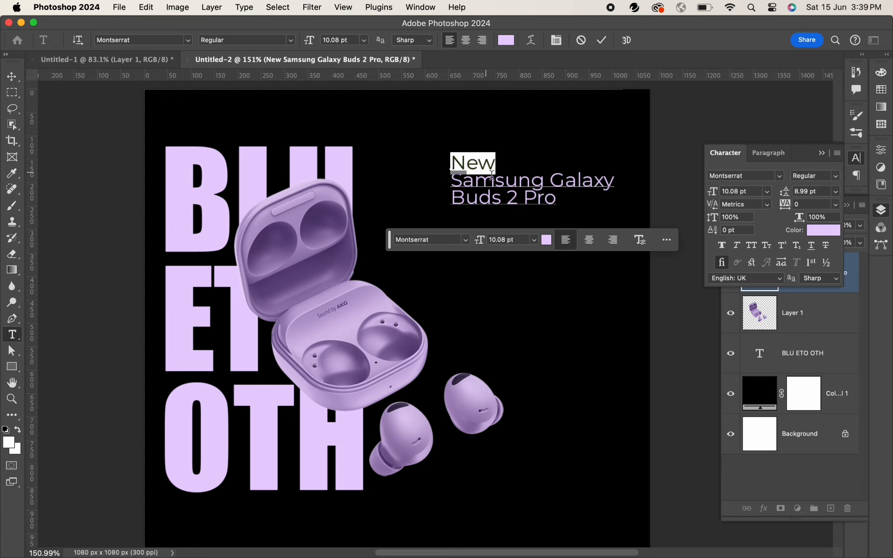
pyautogui.press('Escape')
pyautogui.click(547, 240)
pyautogui.write('ffffff')
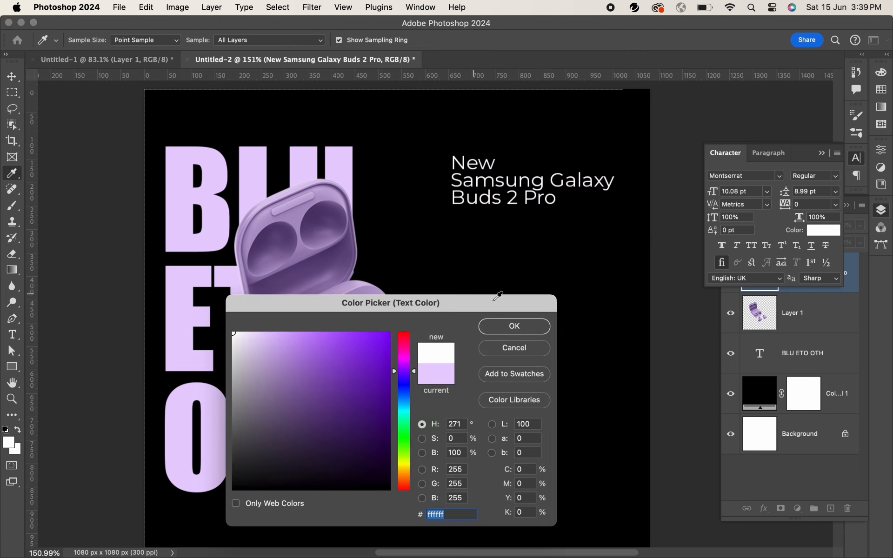
pyautogui.click(514, 326)
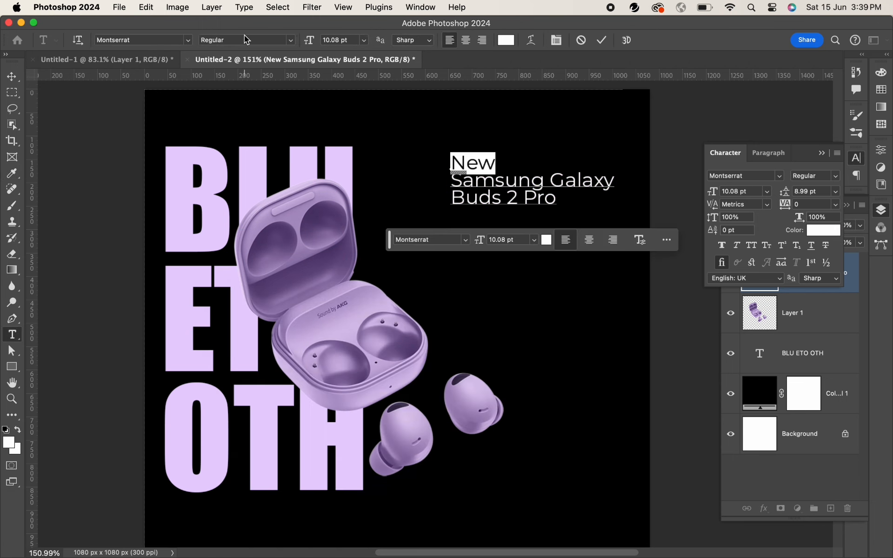
# Set the word "New" in the adelia font and the "Samsung Galaxy" line in Montserrat SemiBold
pyautogui.click(186, 43)
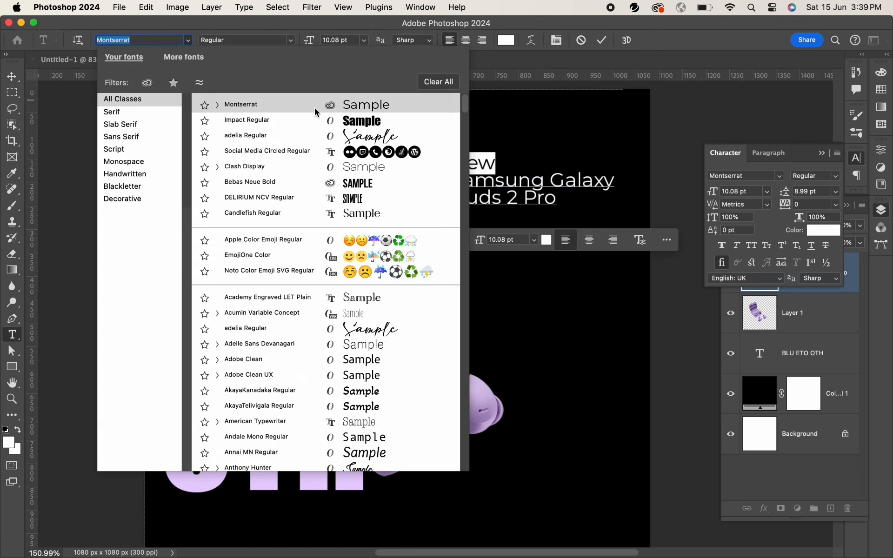
pyautogui.click(349, 134)
pyautogui.click(532, 181)
pyautogui.tripleClick(532, 182)
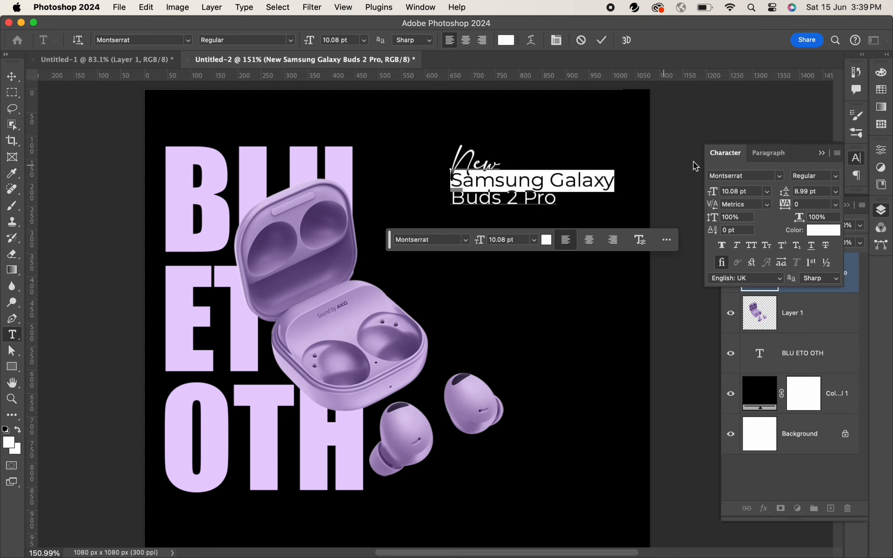
pyautogui.click(836, 176)
pyautogui.click(791, 208)
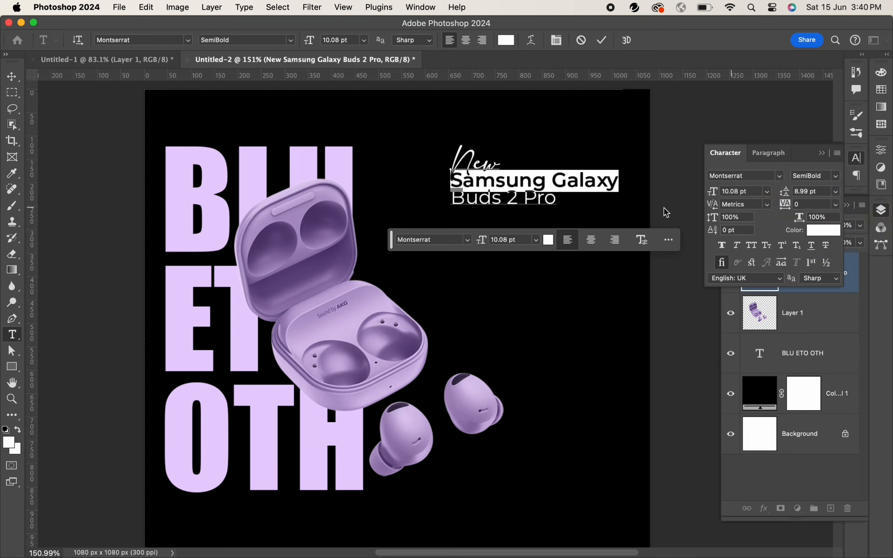
# Set the "Buds 2 Pro" line to 17 pt leading and ExtraBold weight
pyautogui.tripleClick(487, 200)
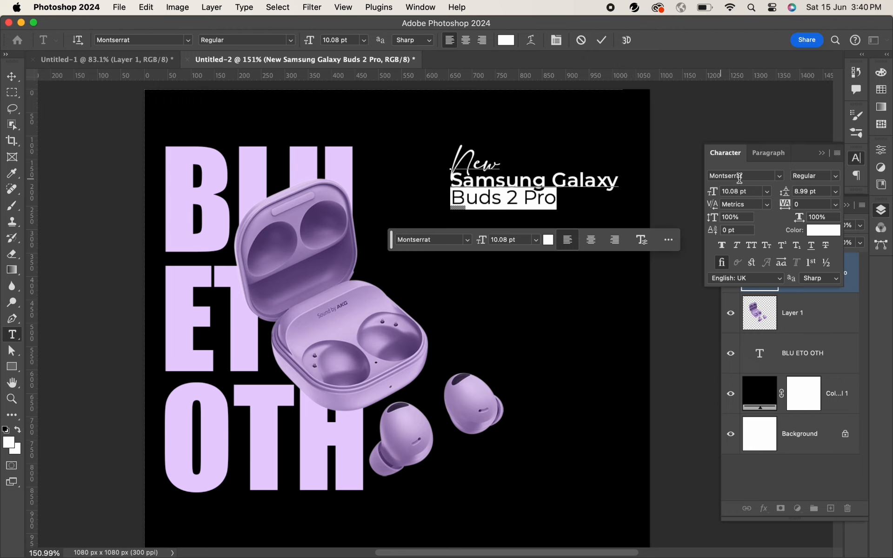
pyautogui.press('Up')
pyautogui.press('Up')
pyautogui.press('Up')
pyautogui.press('Up')
pyautogui.press('Up')
pyautogui.press('Up')
pyautogui.press('Up')
pyautogui.press('Up')
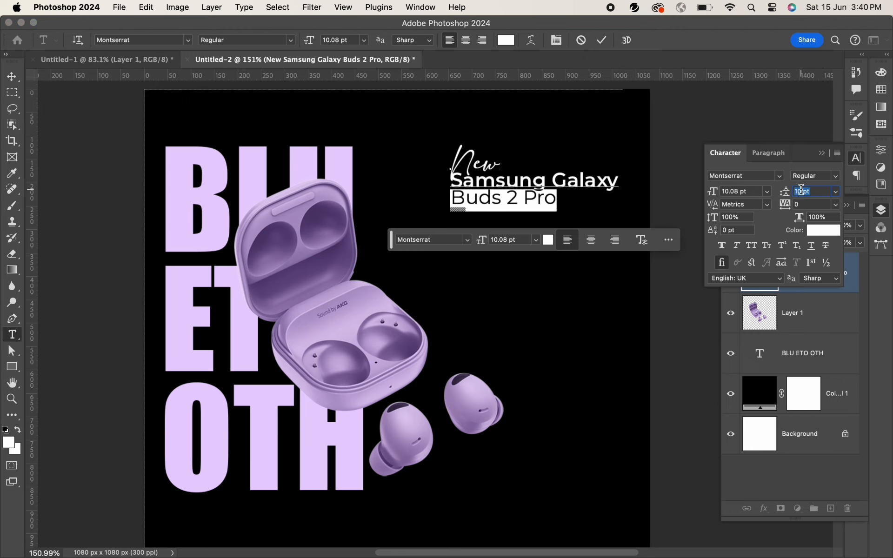
pyautogui.click(838, 179)
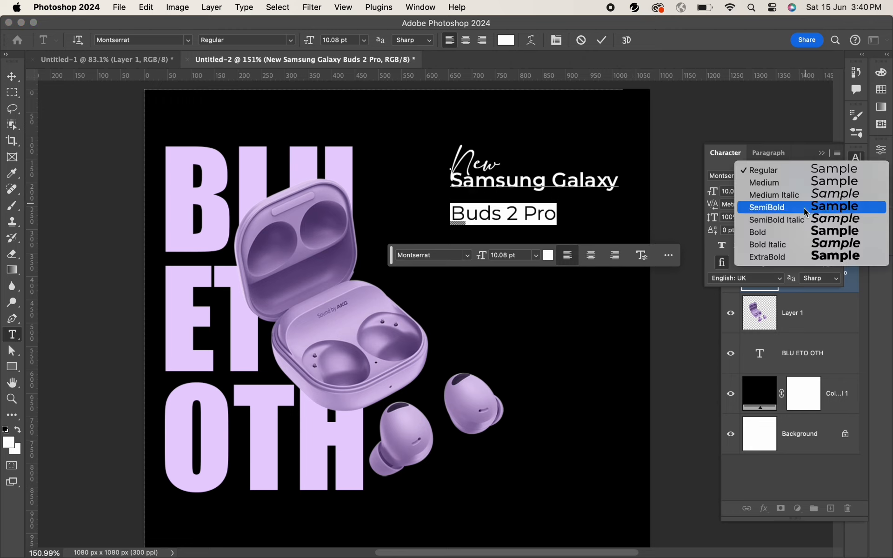
pyautogui.click(794, 257)
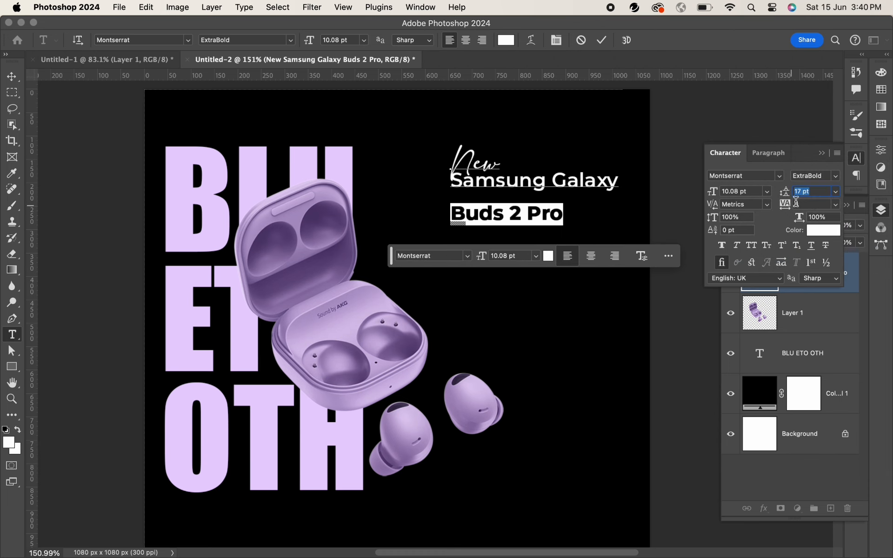
# Give the "Buds 2 Pro" line the headline's lavender (e9d1ff) and 12 pt leading, and finish editing the text
pyautogui.click(820, 231)
pyautogui.click(216, 150)
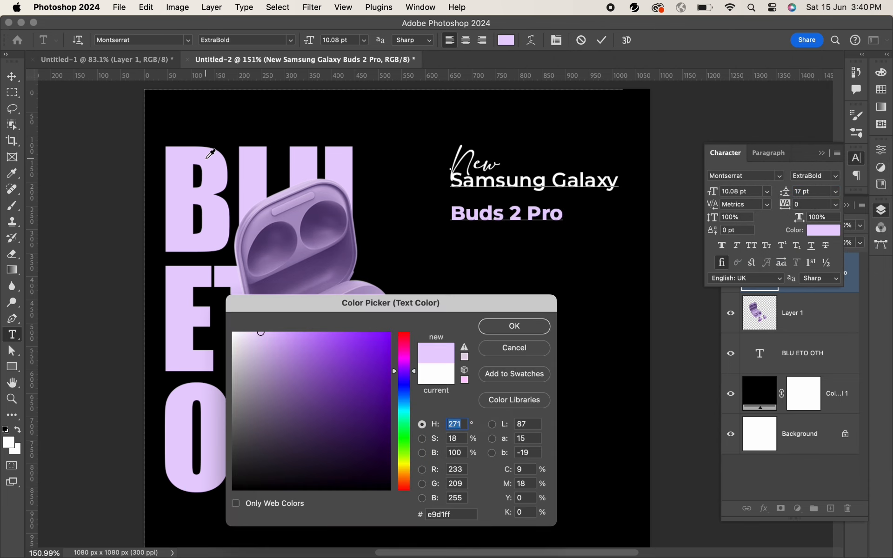
pyautogui.click(514, 325)
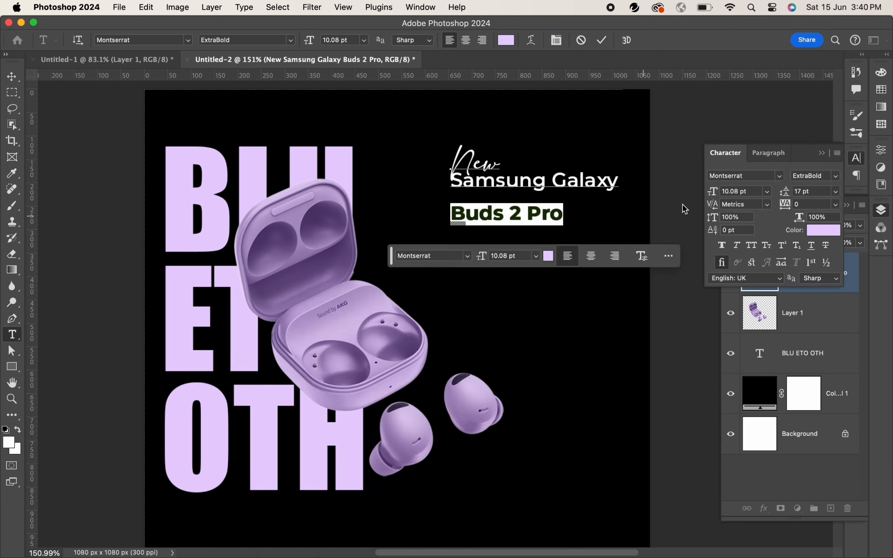
pyautogui.write('12')
pyautogui.press('Return')
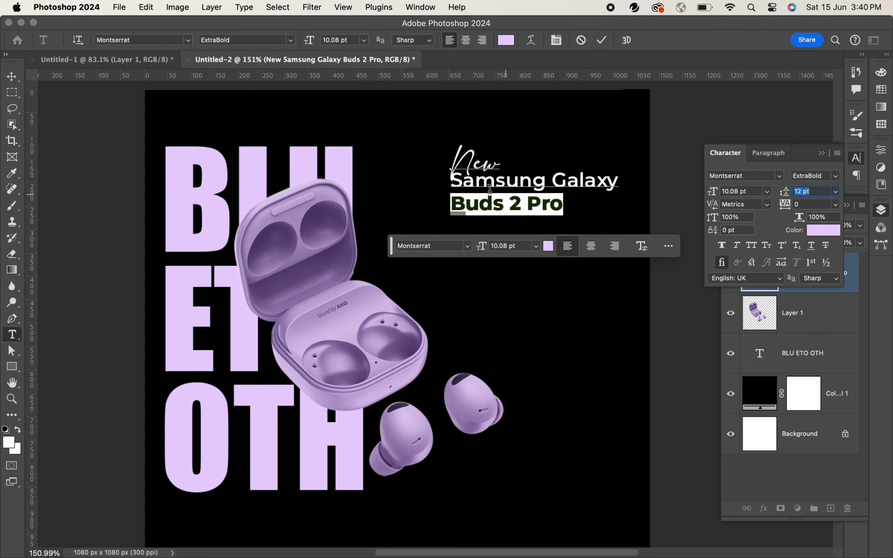
pyautogui.click(490, 189)
pyautogui.press('super+Return')
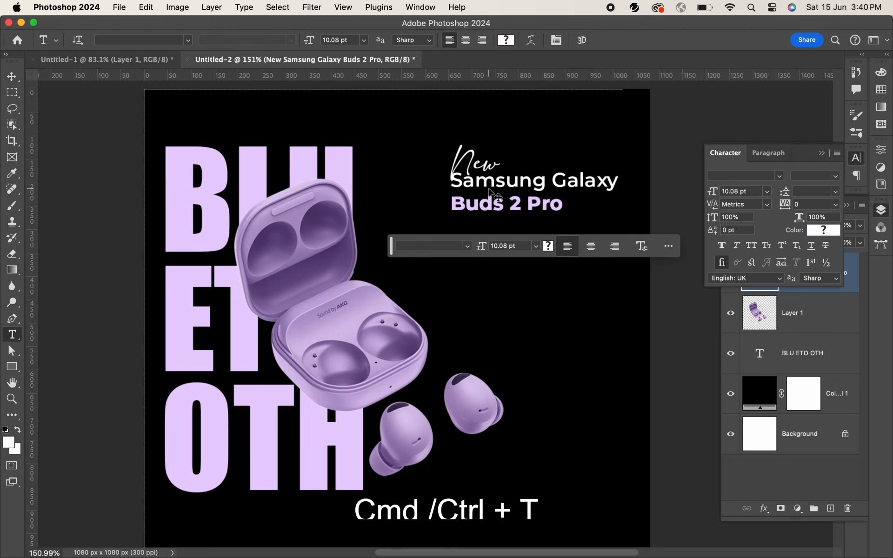
# Move the product name text left beside the headline and scale it to about 140%
pyautogui.press('super+t')
pyautogui.moveTo(510, 191); pyautogui.dragTo(437, 192)
pyautogui.moveTo(548, 217); pyautogui.dragTo(616, 250)
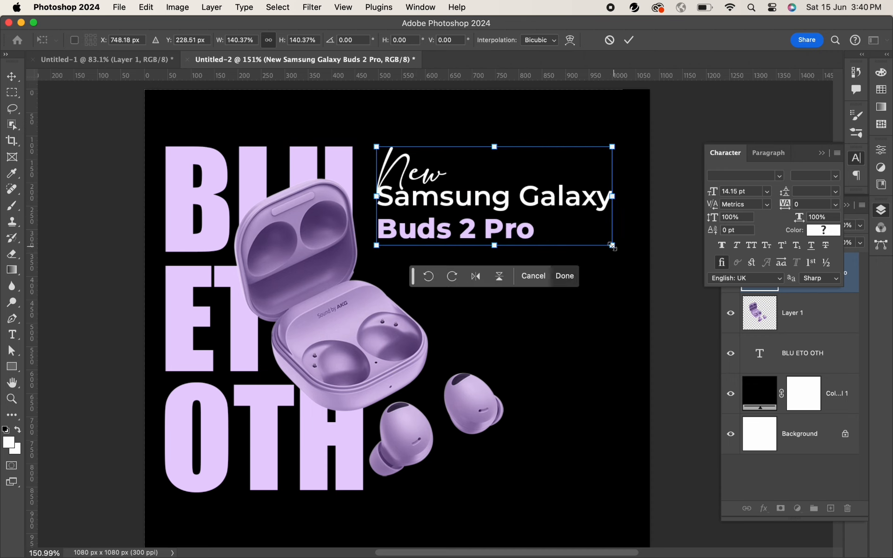
pyautogui.press('Return')
pyautogui.press('v')
pyautogui.click(583, 247)
pyautogui.moveTo(581, 221); pyautogui.dragTo(560, 193)
# Add white (ffffff) text reading "Starting From" and "12,999/-" on two lines, below the product name
pyautogui.press('t')
pyautogui.click(479, 284)
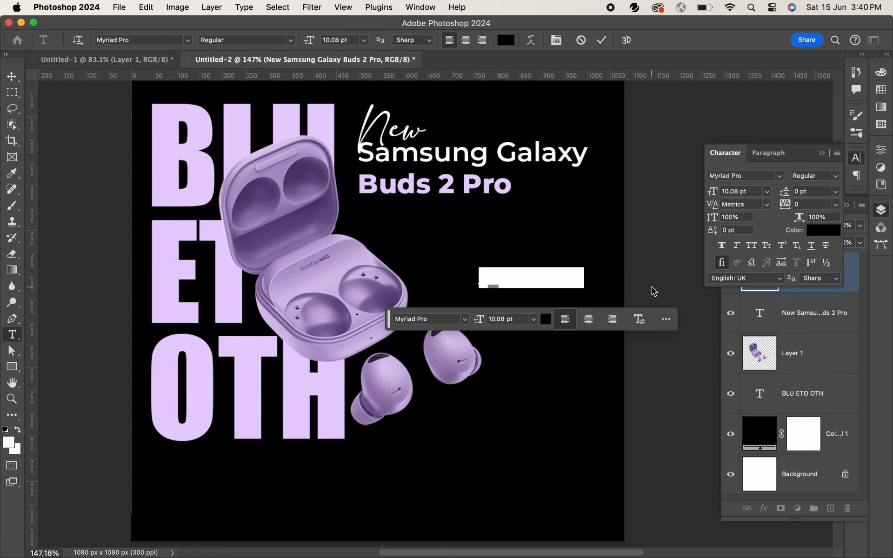
pyautogui.click(546, 319)
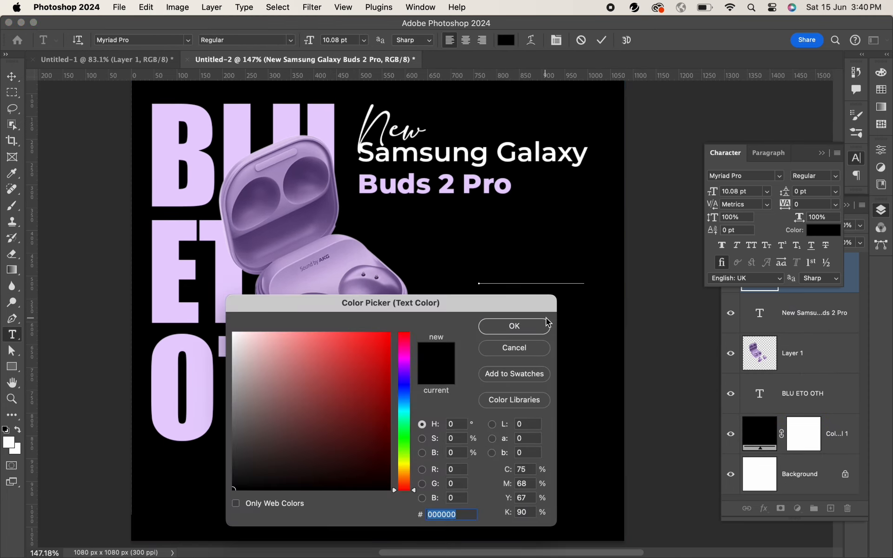
pyautogui.write('ffffff')
pyautogui.click(535, 329)
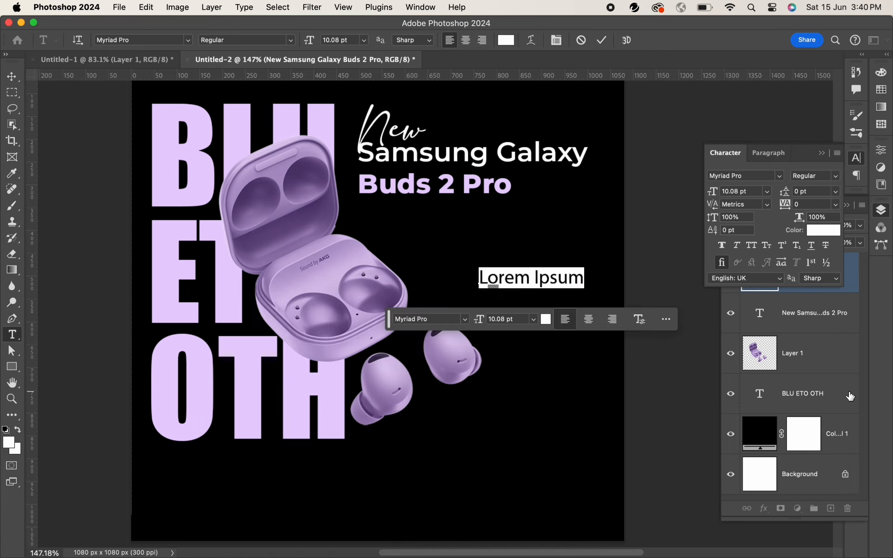
pyautogui.write('Starting From')
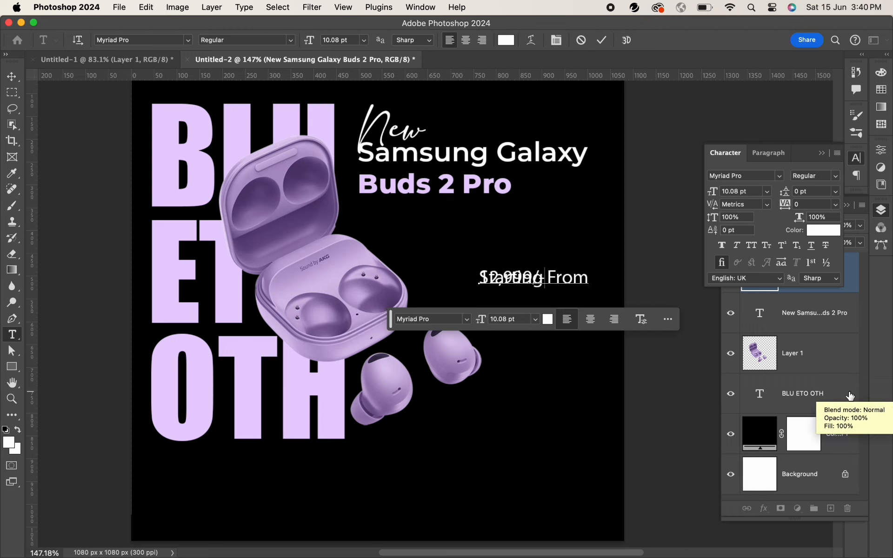
pyautogui.press('super+Return')
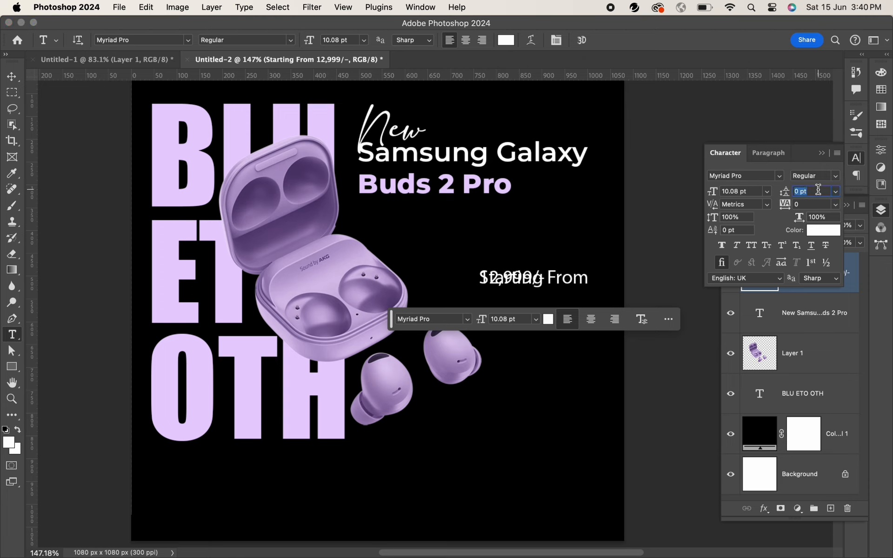
# Set the price text's leading to 14 pt and centre-align its two lines
pyautogui.press('Return')
pyautogui.click(459, 231)
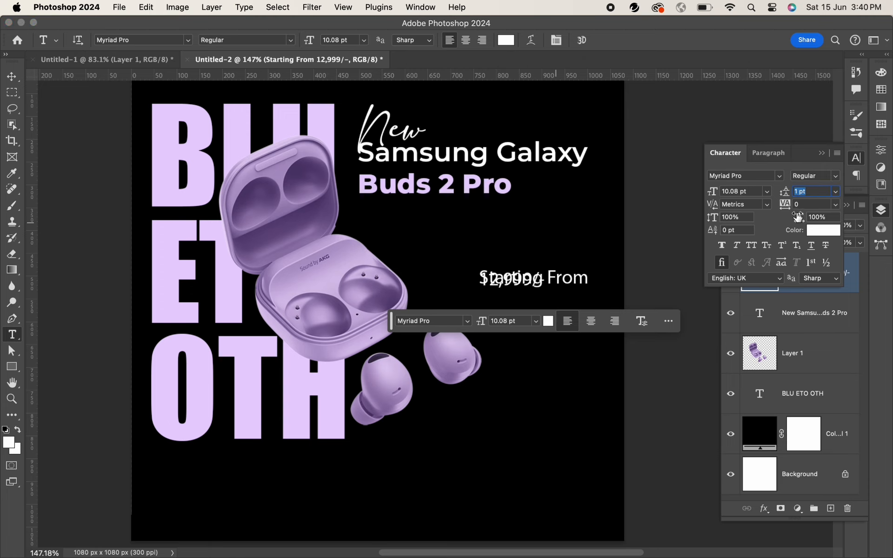
pyautogui.press('Down')
pyautogui.press('Up')
pyautogui.hotkey('shift', 'Up')
pyautogui.hotkey('shift', 'Up')
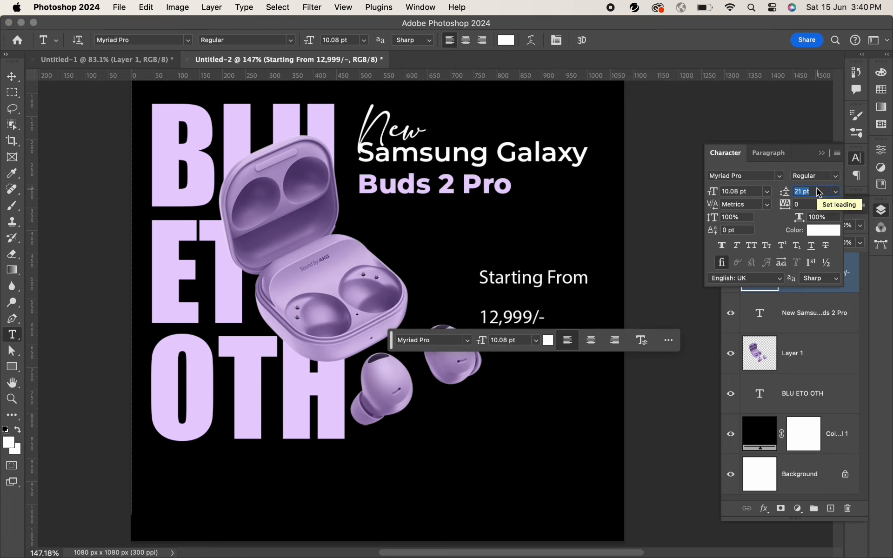
pyautogui.press('Down')
pyautogui.press('Down')
pyautogui.press('Down')
pyautogui.press('Down')
pyautogui.press('Down')
pyautogui.press('Down')
pyautogui.press('Down')
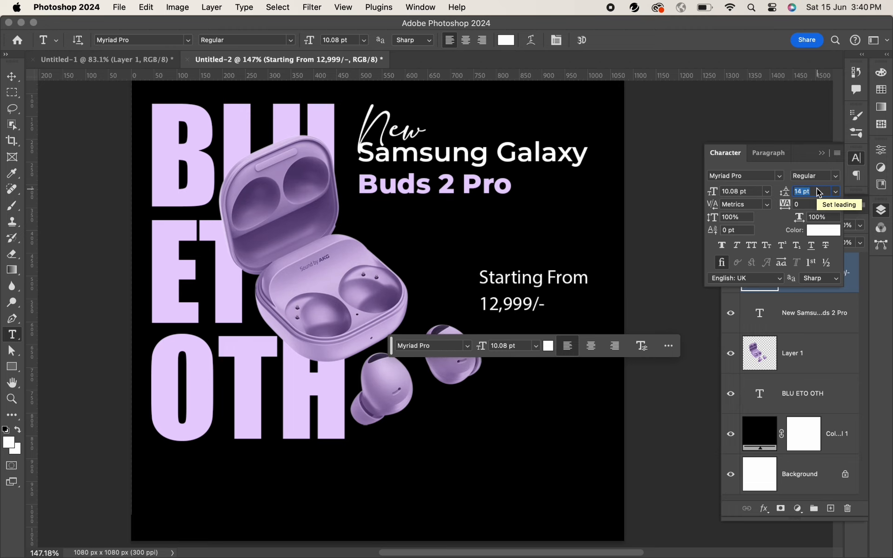
pyautogui.click(591, 345)
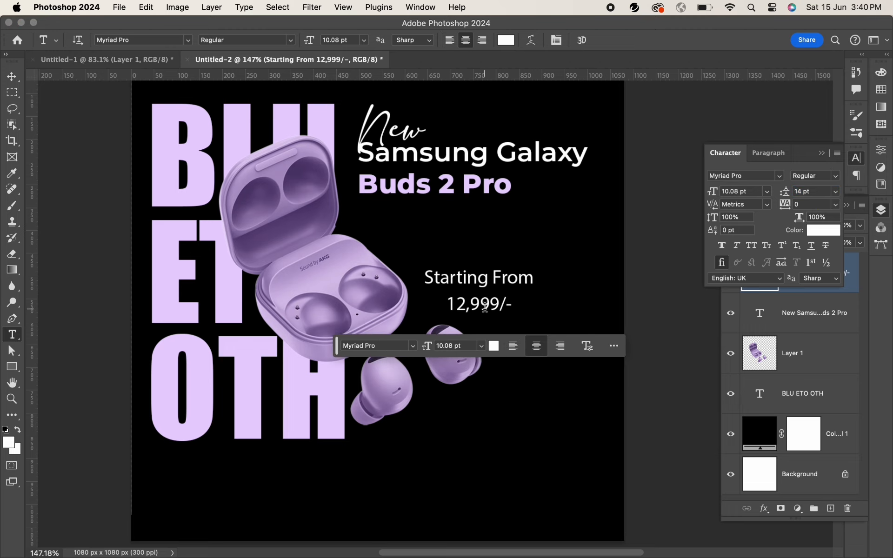
# Set the "12,999/-" line in Montserrat ExtraBold
pyautogui.doubleClick(484, 307)
pyautogui.click(835, 177)
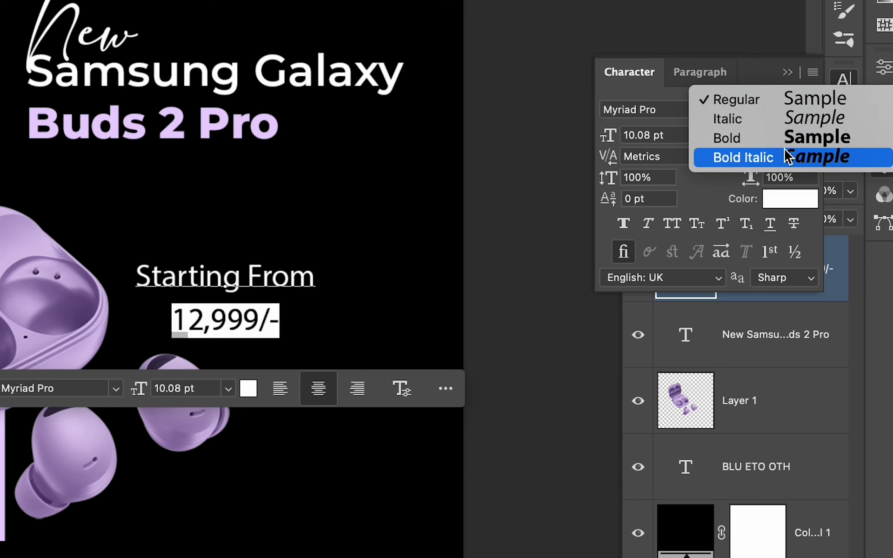
pyautogui.press('Escape')
pyautogui.click(651, 109)
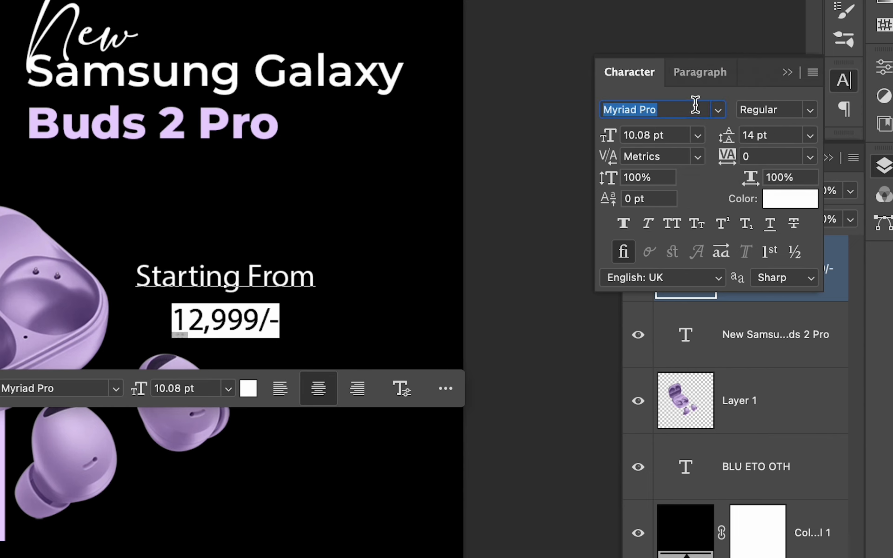
pyautogui.click(719, 113)
pyautogui.click(492, 267)
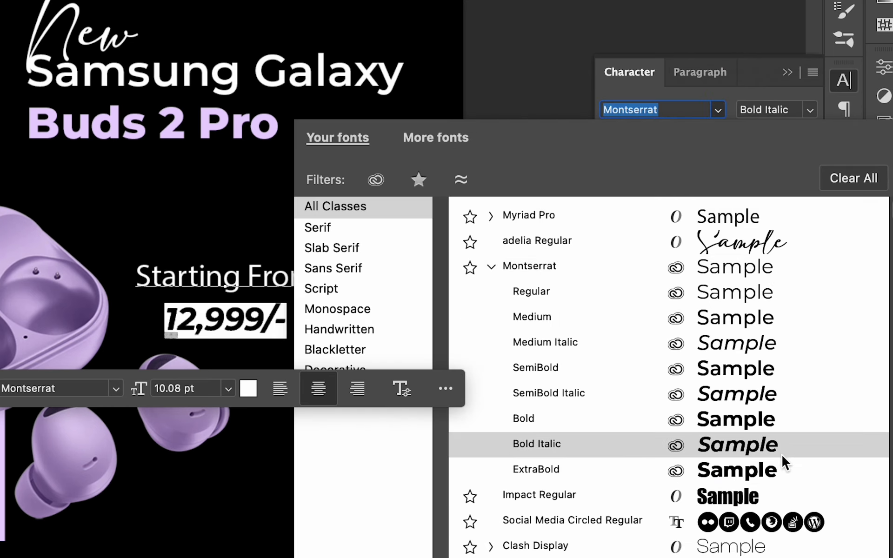
pyautogui.click(784, 465)
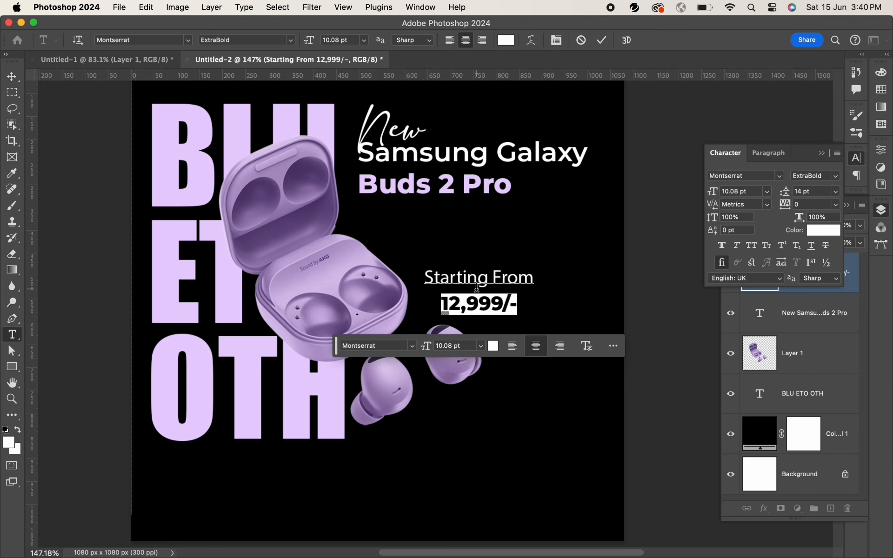
# Set the "Starting From" line in Montserrat Regular
pyautogui.click(224, 273)
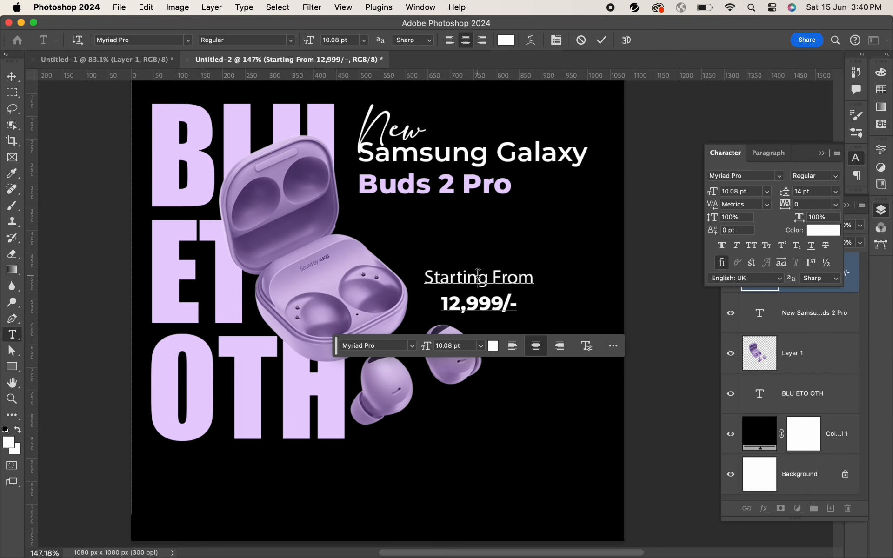
pyautogui.tripleClick(478, 276)
pyautogui.click(780, 176)
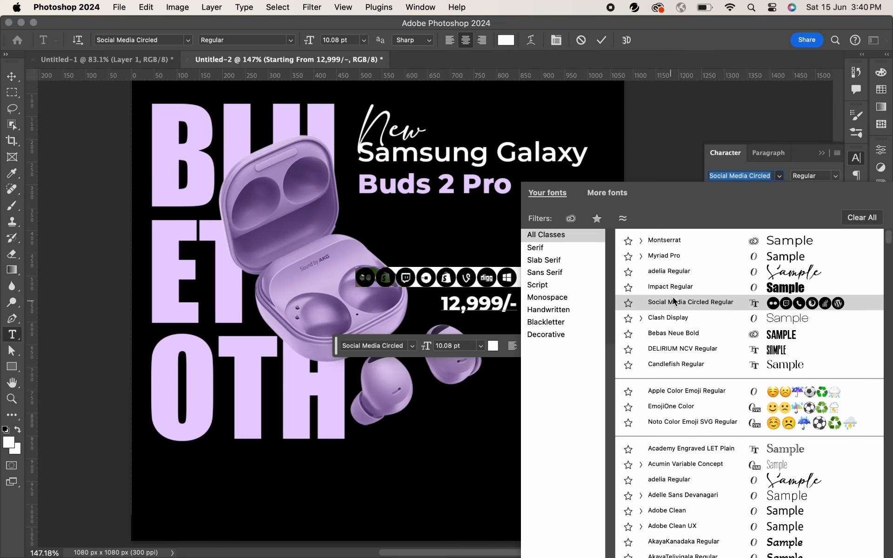
pyautogui.click(691, 241)
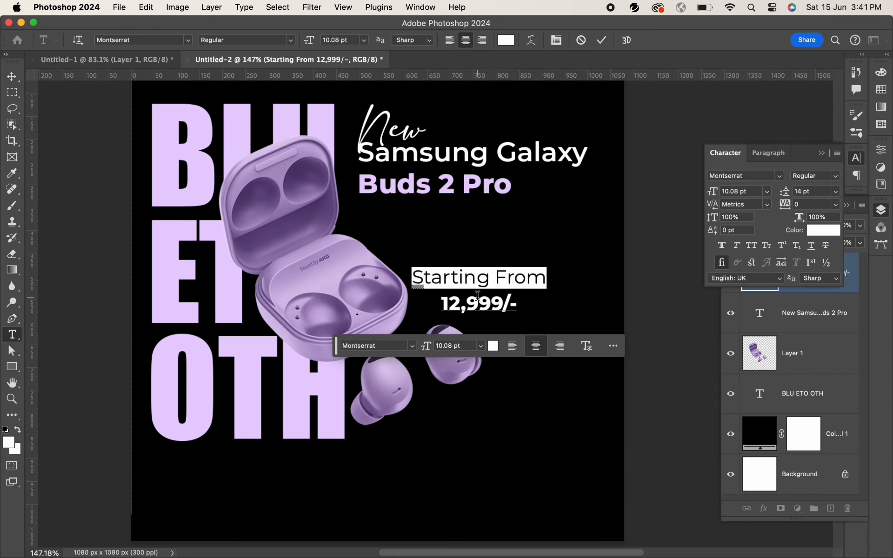
# Enlarge the "12,999/-" line to 15 pt, colour it with the headline's lavender (e9d1ff), and finish editing the text
pyautogui.tripleClick(475, 300)
pyautogui.moveTo(715, 192); pyautogui.dragTo(719, 192)
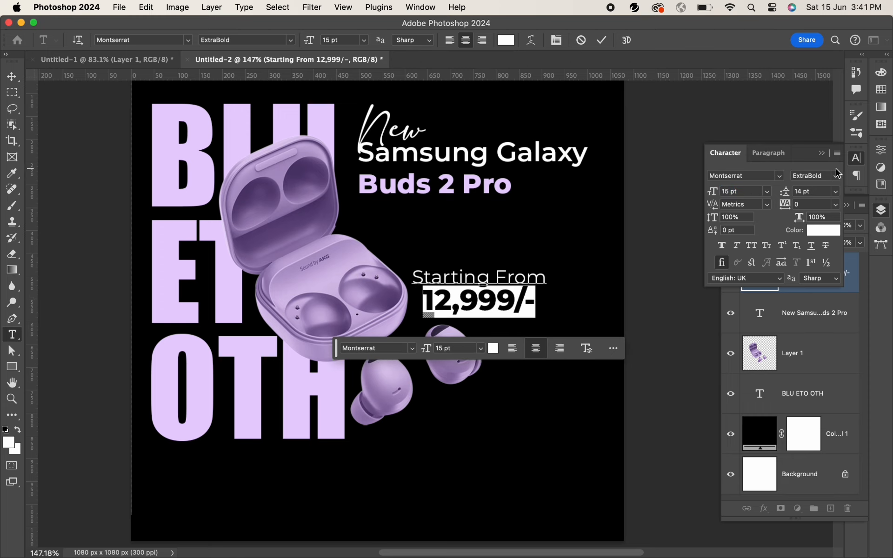
pyautogui.click(823, 231)
pyautogui.click(167, 132)
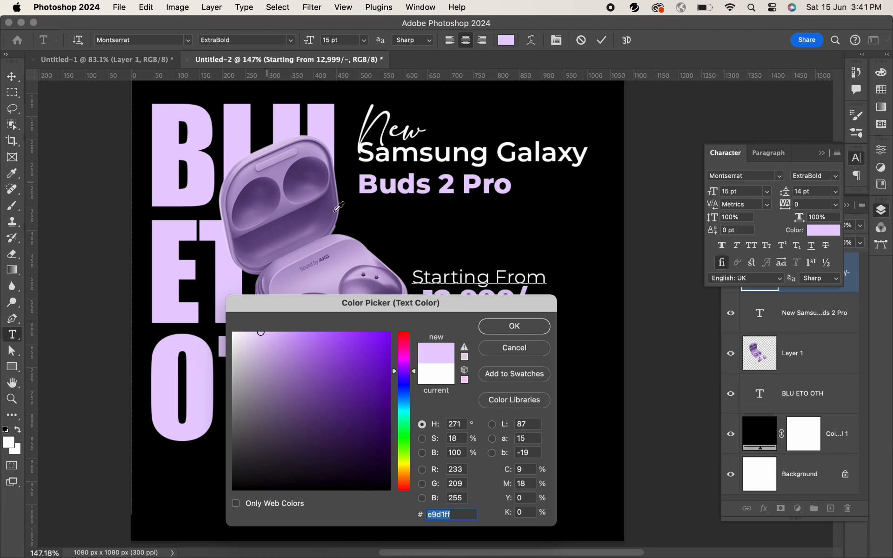
pyautogui.click(526, 328)
pyautogui.press('super+Return')
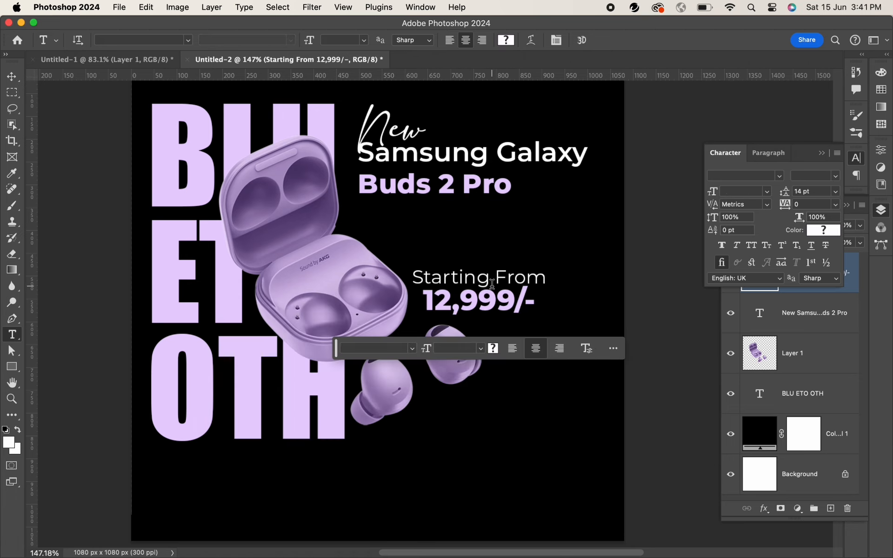
# Move the price text to the poster's lower right area, below and beside the earbuds
pyautogui.press('v')
pyautogui.moveTo(482, 297); pyautogui.dragTo(519, 436)
pyautogui.moveTo(565, 377); pyautogui.dragTo(558, 339)
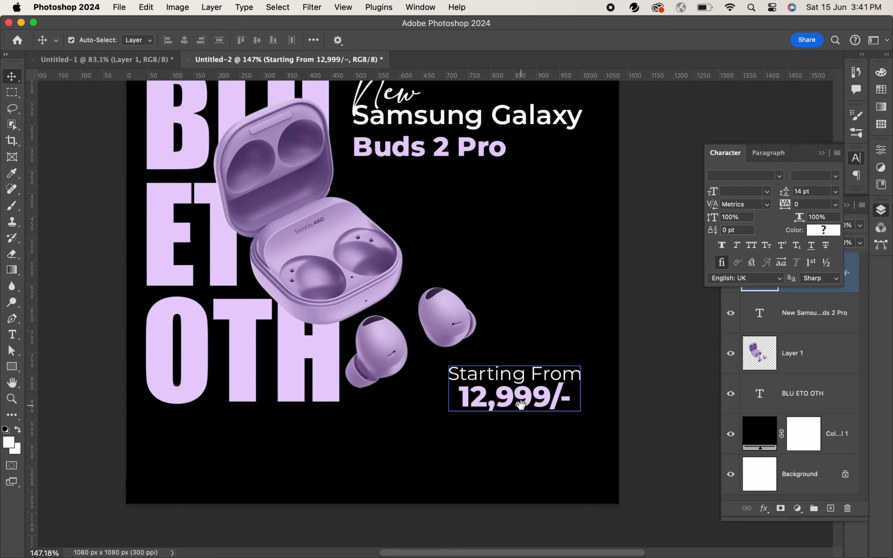
pyautogui.moveTo(520, 405); pyautogui.dragTo(539, 389)
pyautogui.scroll(3, 544, 408)
# Draw a lavender rectangle about 261 × 48 px with 24 px rounded corners below the price
pyautogui.press('u')
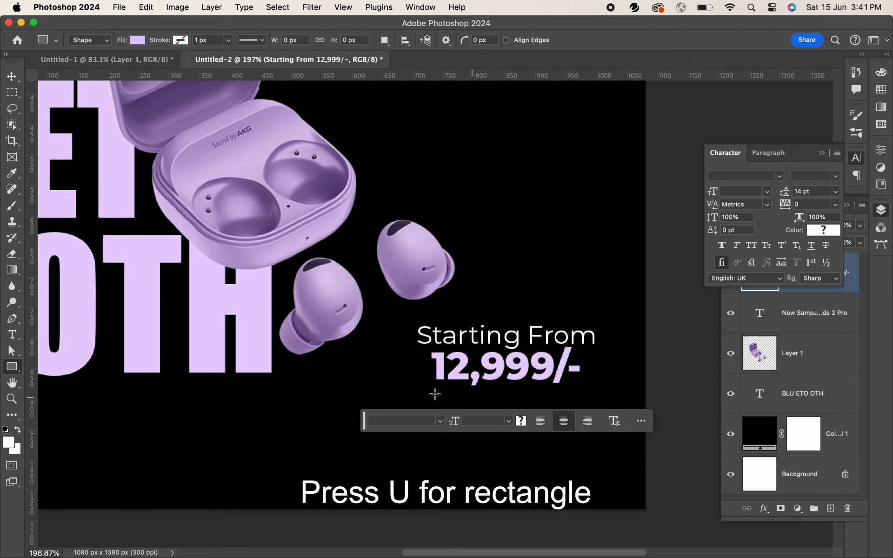
pyautogui.moveTo(431, 400); pyautogui.dragTo(516, 443)
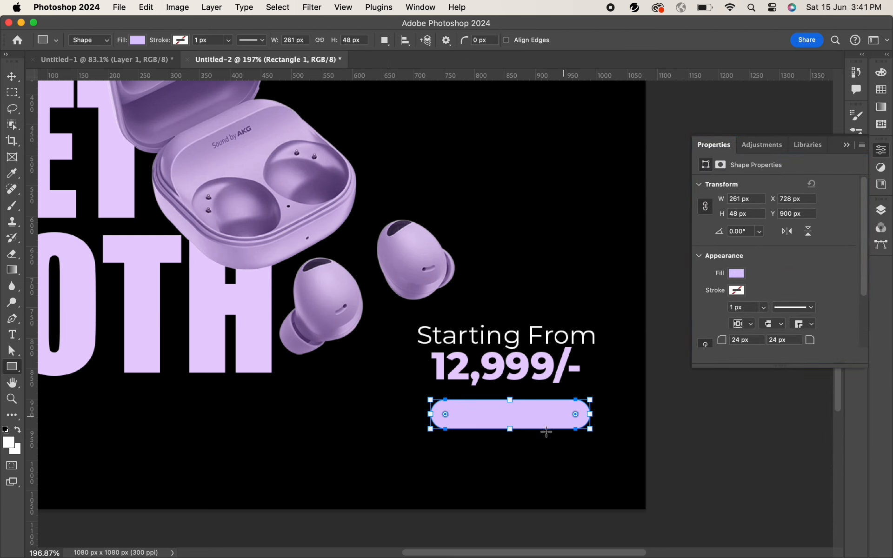
pyautogui.press('v')
# Add a white "Order Now" text below the rounded rectangle
pyautogui.press('t')
pyautogui.click(371, 465)
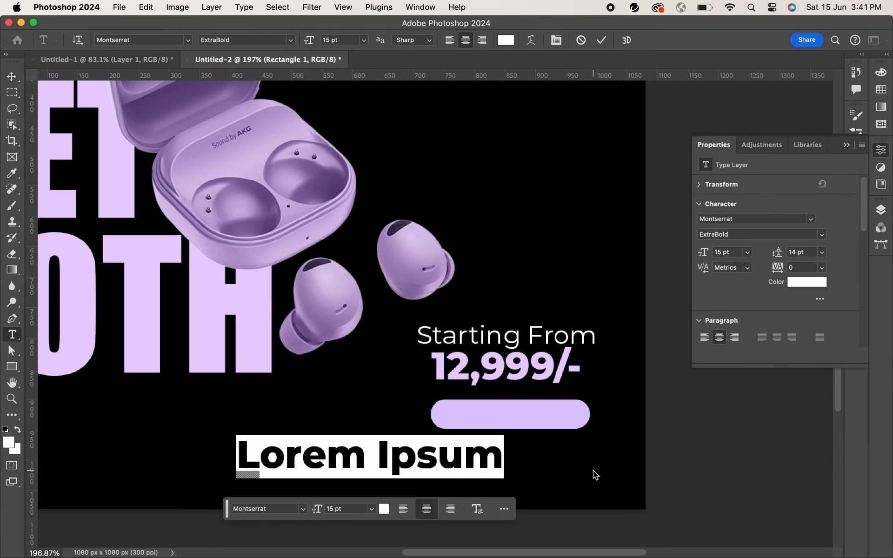
pyautogui.write('Order')
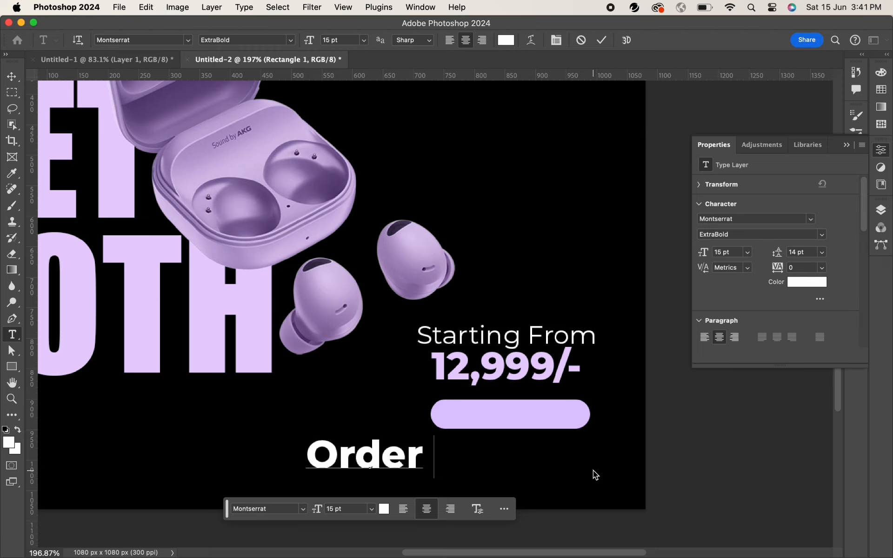
pyautogui.write(' Now')
pyautogui.press('super+Return')
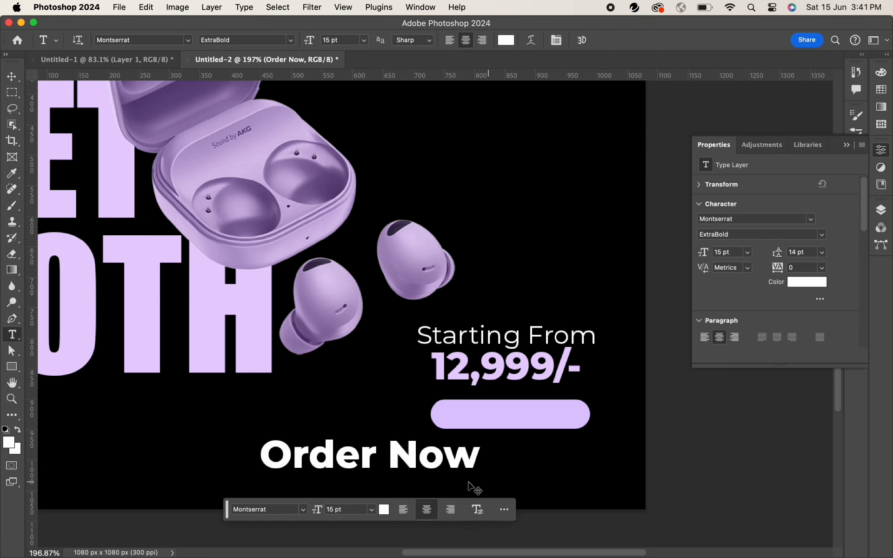
# Scale the "Order Now" text to about 45% and centre it on the rounded rectangle
pyautogui.press('super+t')
pyautogui.moveTo(480, 467); pyautogui.dragTo(525, 409)
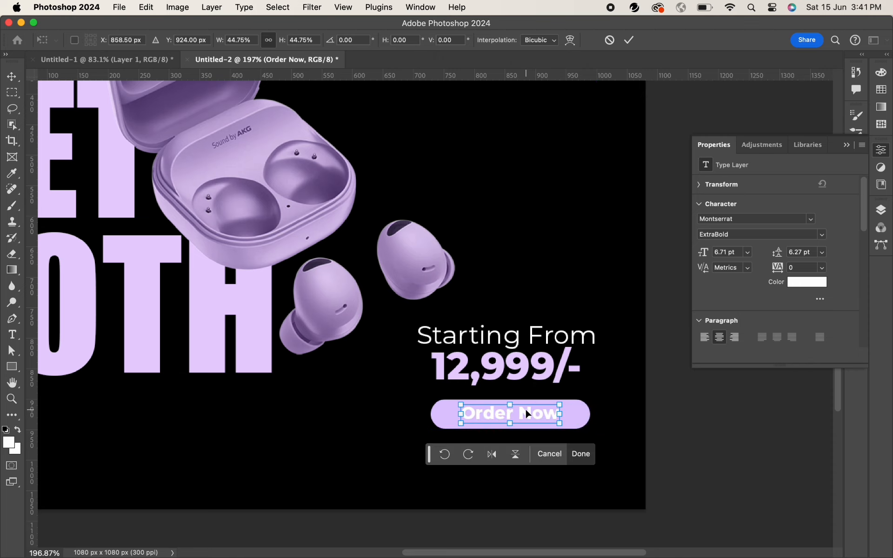
pyautogui.press('Return')
# Set the "Order Now" text to SemiBold weight and colour it dark purple (452863)
pyautogui.click(818, 234)
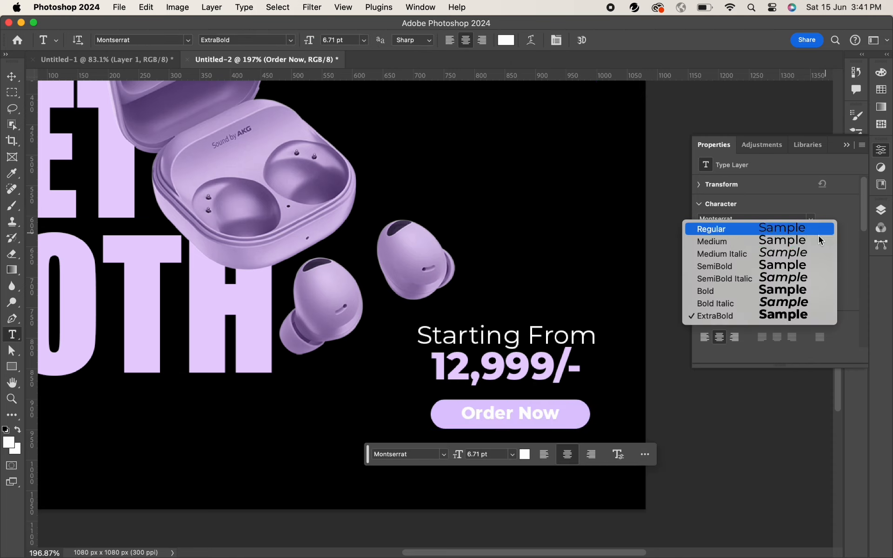
pyautogui.click(745, 269)
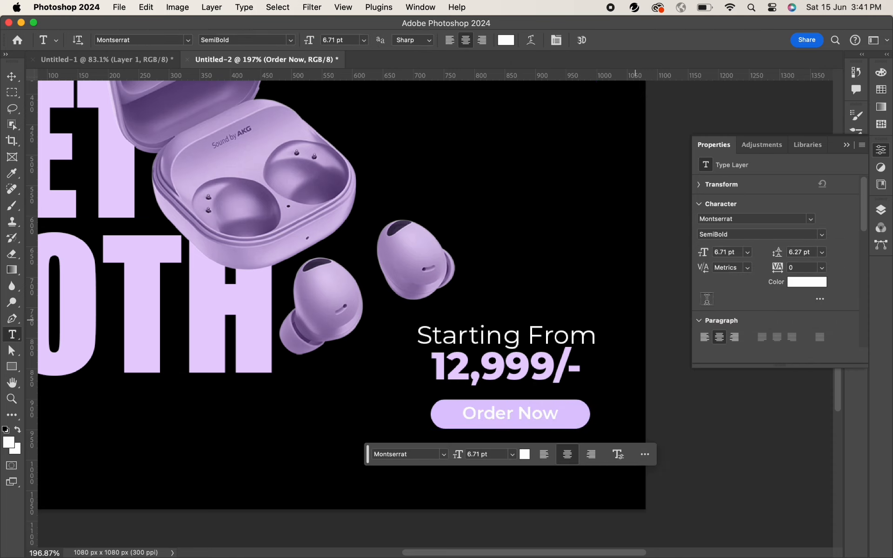
pyautogui.click(811, 283)
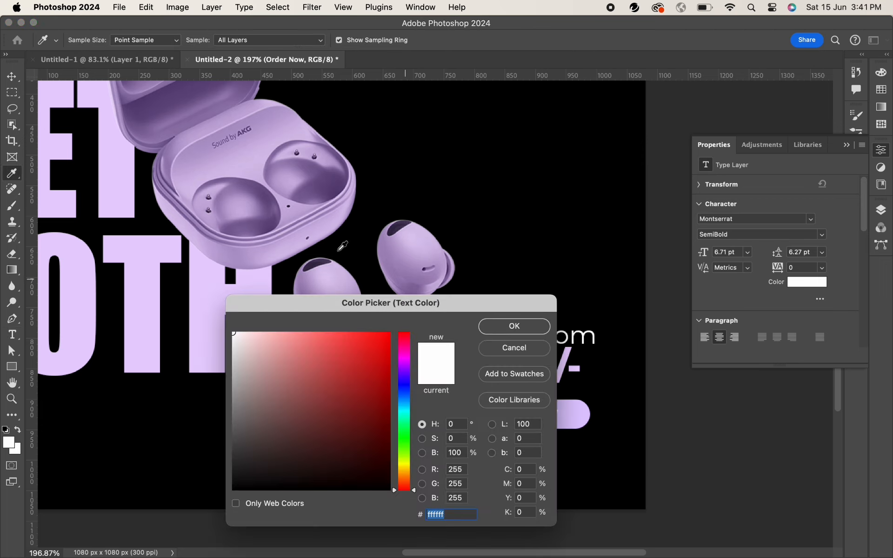
pyautogui.click(242, 222)
pyautogui.click(327, 429)
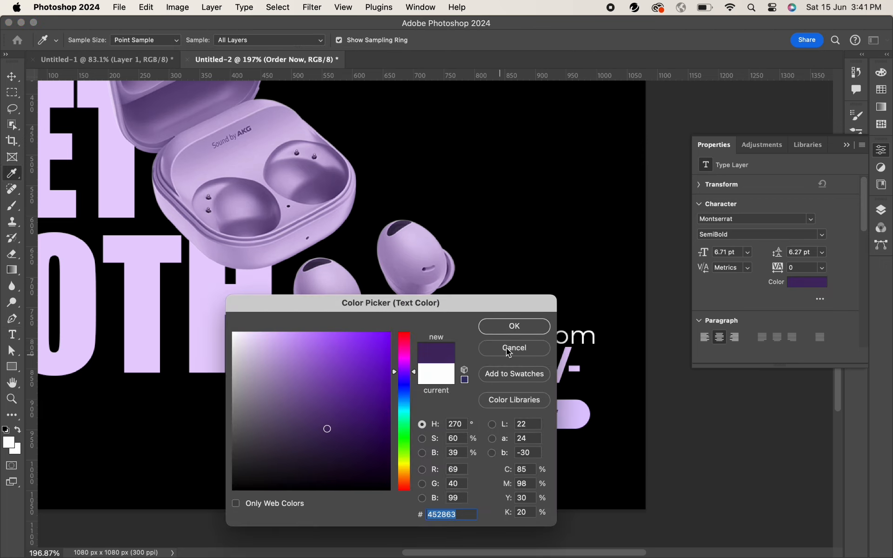
pyautogui.click(516, 331)
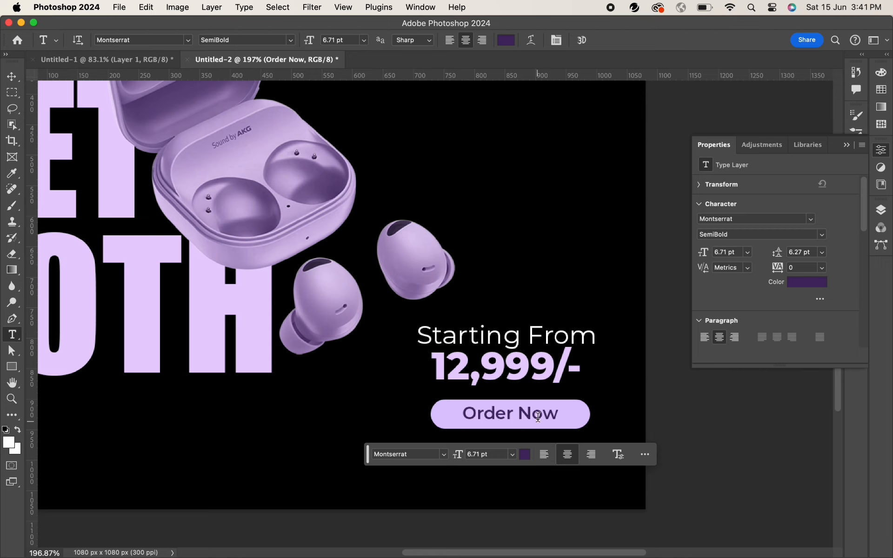
# Draw a paragraph text box in the empty area beneath the earbuds and the "Order Now" button
pyautogui.press('v')
pyautogui.moveTo(568, 295); pyautogui.dragTo(535, 306)
pyautogui.moveTo(473, 326); pyautogui.dragTo(512, 320)
pyautogui.moveTo(341, 366); pyautogui.dragTo(372, 386)
pyautogui.press('t')
pyautogui.click(251, 339)
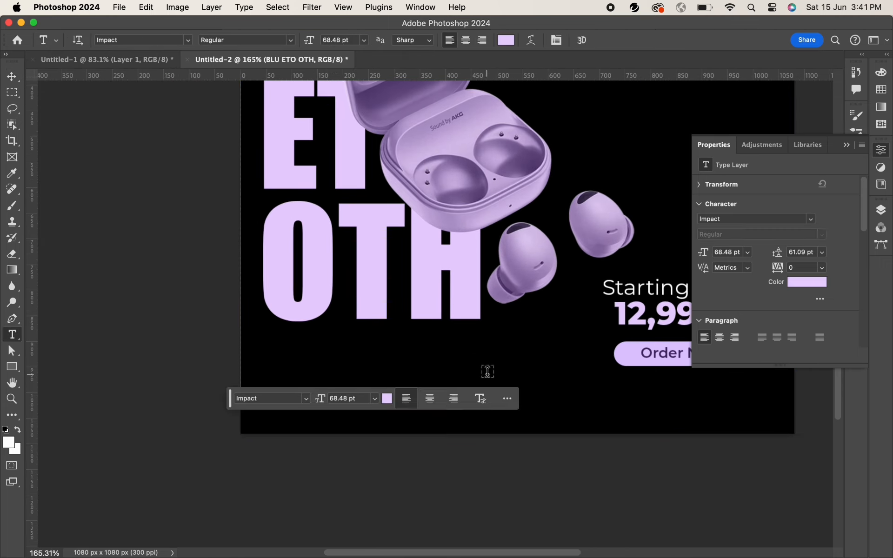
pyautogui.moveTo(486, 373); pyautogui.dragTo(696, 426)
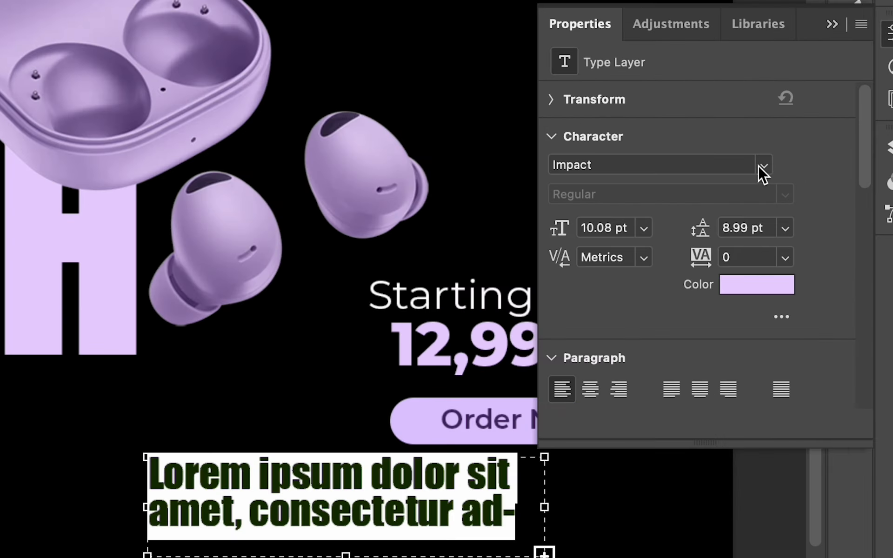
# Set the placeholder paragraph in Montserrat Regular and centre-align it
pyautogui.click(810, 219)
pyautogui.click(673, 278)
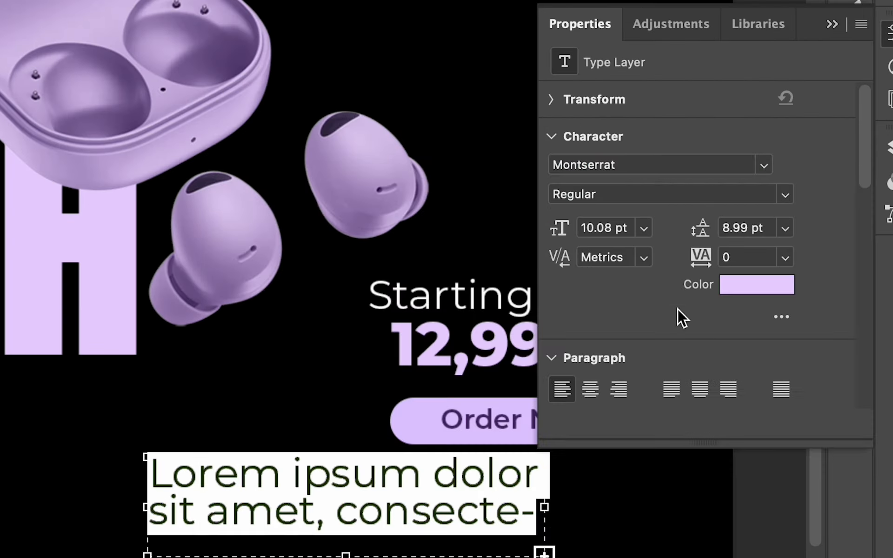
pyautogui.click(594, 396)
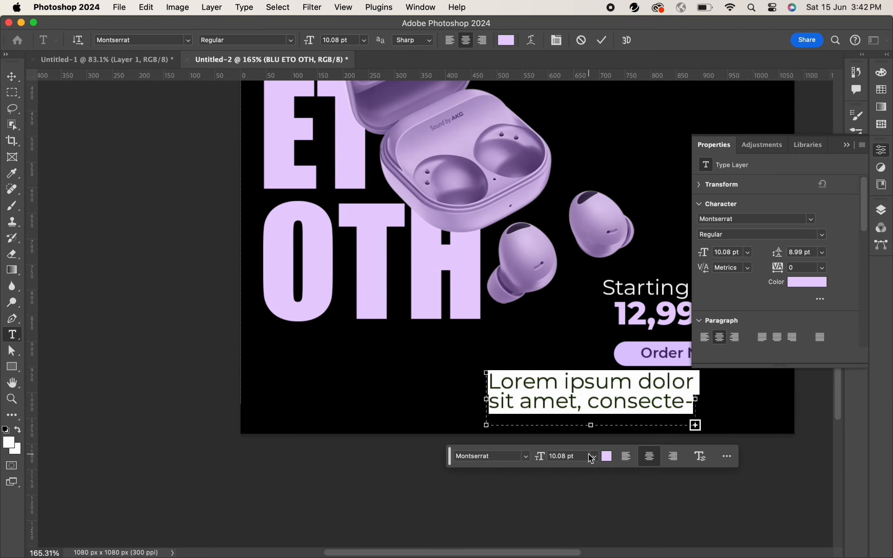
# Set the placeholder paragraph's font size to 4 pt and extend its text box toward the left
pyautogui.click(592, 457)
pyautogui.click(576, 331)
pyautogui.click(570, 461)
pyautogui.press('Down')
pyautogui.press('Down')
pyautogui.press('Down')
pyautogui.press('Down')
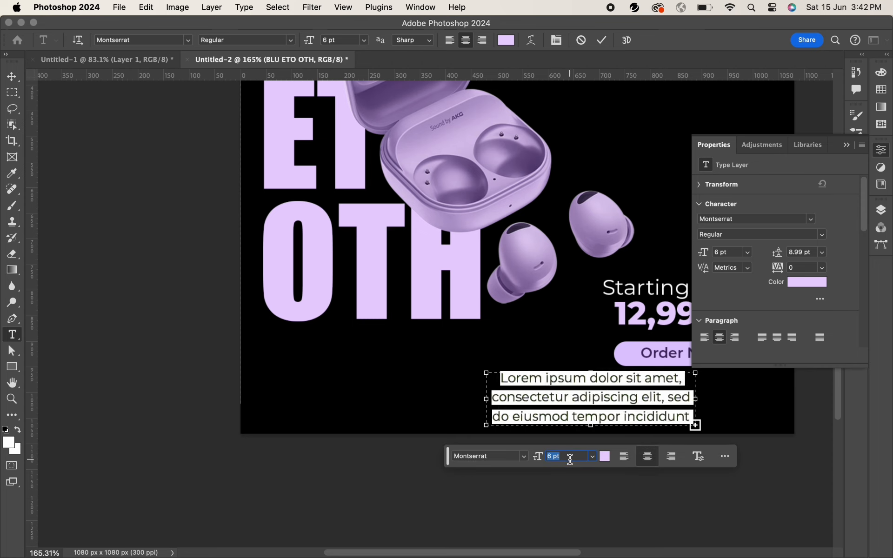
pyautogui.moveTo(488, 405); pyautogui.dragTo(382, 401)
# Set the paragraph's leading to 6 pt, pull in the text box's right edge slightly and commit the text
pyautogui.click(809, 251)
pyautogui.press('Down')
pyautogui.press('Down')
pyautogui.press('Down')
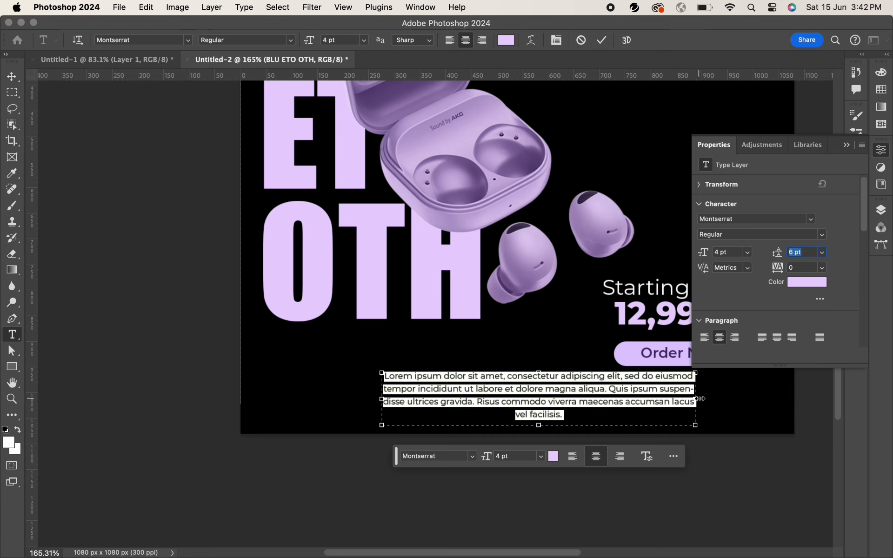
pyautogui.moveTo(701, 398); pyautogui.dragTo(677, 400)
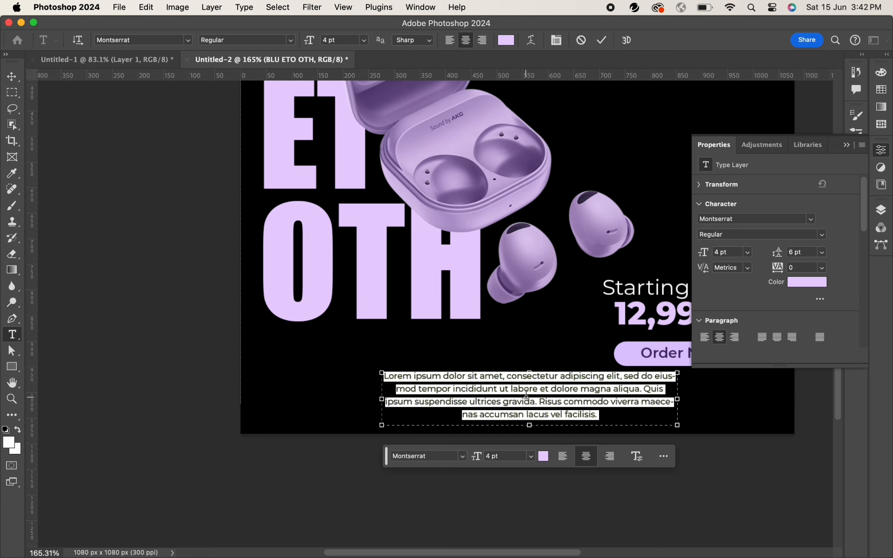
pyautogui.click(525, 379)
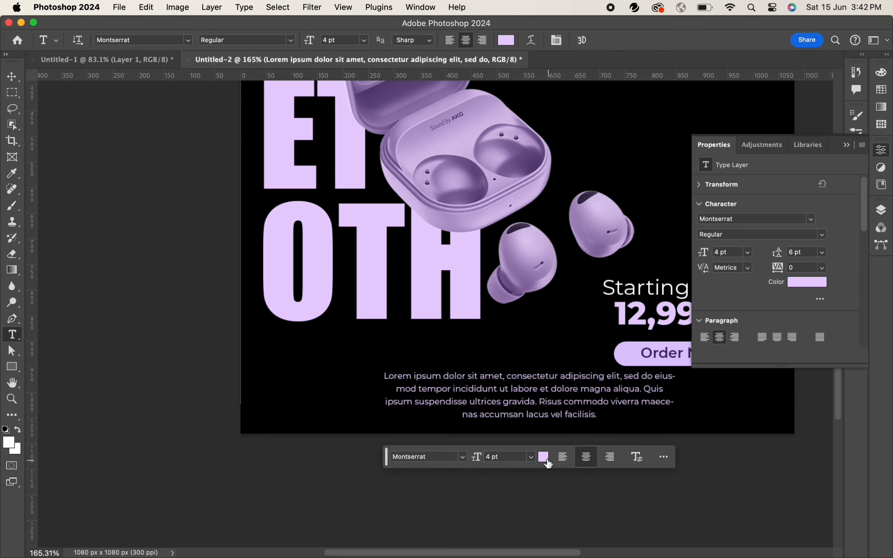
# Colour the paragraph near-white (fcfcfc) and move it beneath the "OTH" line of the headline
pyautogui.click(543, 456)
pyautogui.click(232, 334)
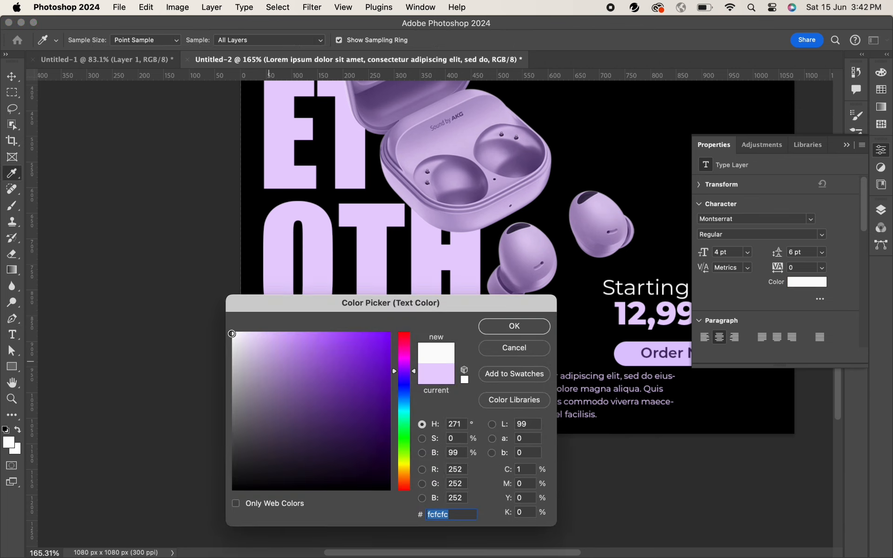
pyautogui.click(514, 326)
pyautogui.press('super+t')
pyautogui.moveTo(555, 401); pyautogui.dragTo(501, 356)
pyautogui.press('Return')
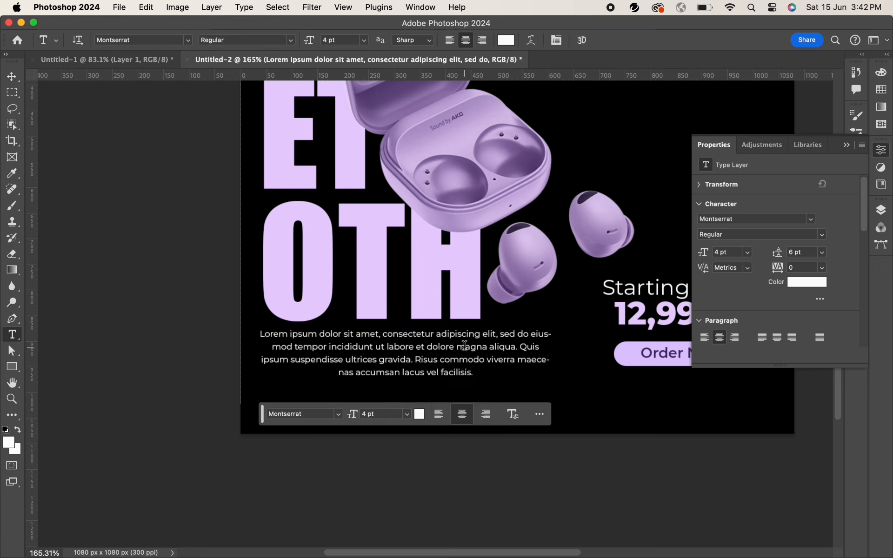
# Narrow the paragraph's text box to the headline's width, extend it downward to fit all the text, and position it under the headline
pyautogui.click(470, 352)
pyautogui.moveTo(560, 351); pyautogui.dragTo(485, 346)
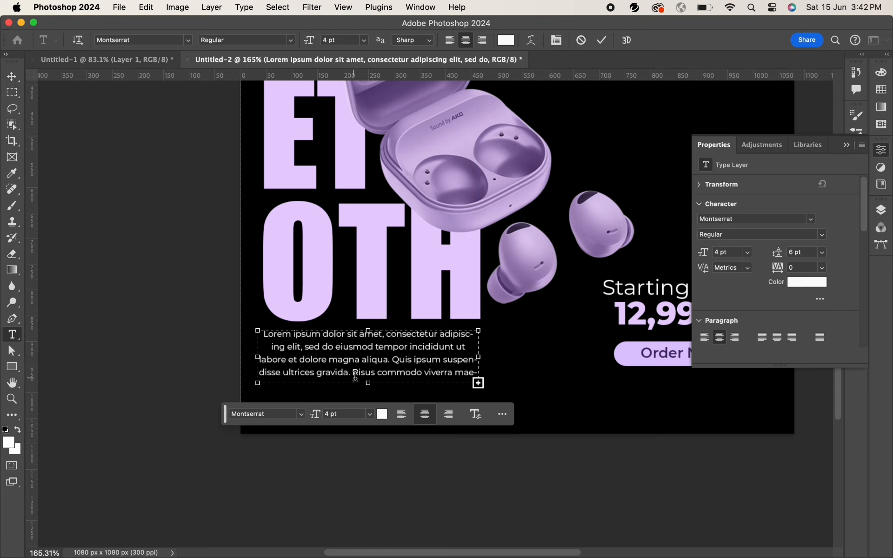
pyautogui.moveTo(368, 383); pyautogui.dragTo(368, 398)
pyautogui.moveTo(368, 397); pyautogui.dragTo(369, 410)
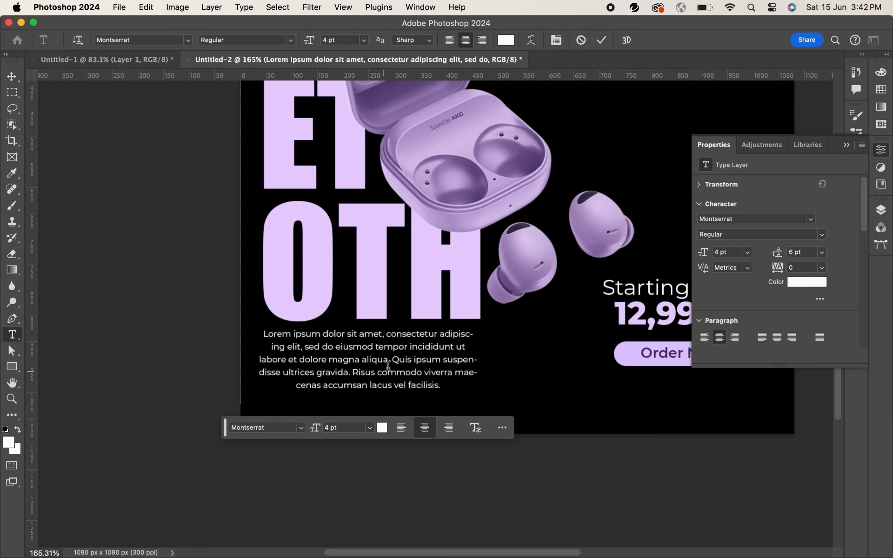
pyautogui.press('v')
pyautogui.moveTo(434, 354); pyautogui.dragTo(422, 358)
pyautogui.moveTo(564, 330); pyautogui.dragTo(455, 369)
pyautogui.click(627, 342)
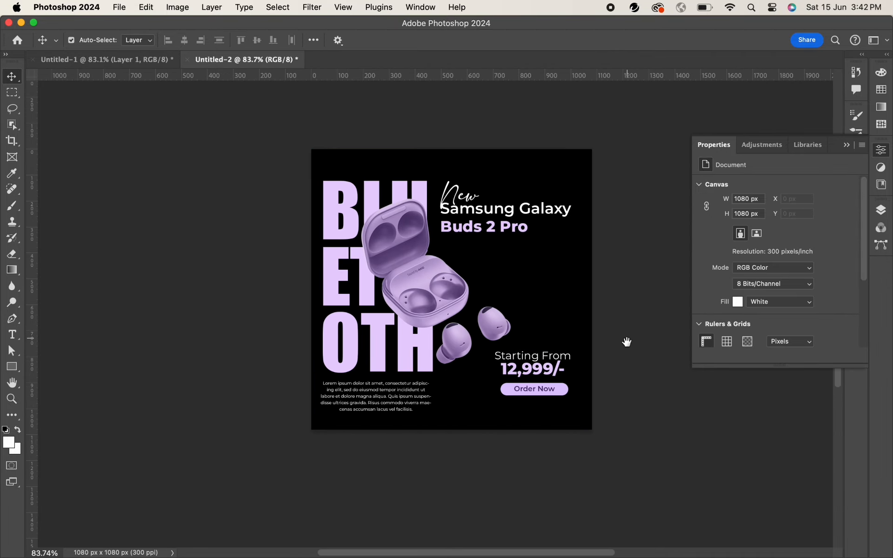
# Draw a circle about 46 px wide in the empty area beneath "Buds 2 Pro" and fill it with white
pyautogui.scroll(3, 547, 280)
pyautogui.press('u')
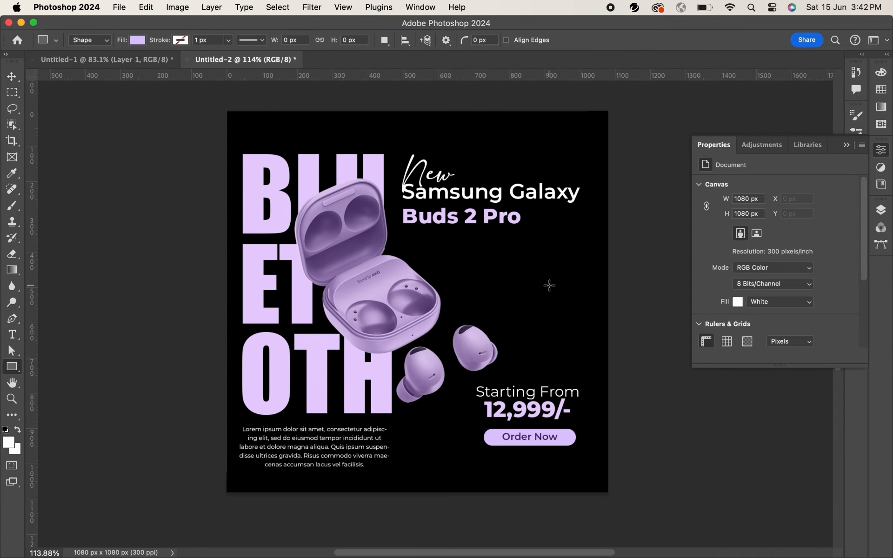
pyautogui.moveTo(540, 258); pyautogui.dragTo(550, 268)
pyautogui.click(738, 274)
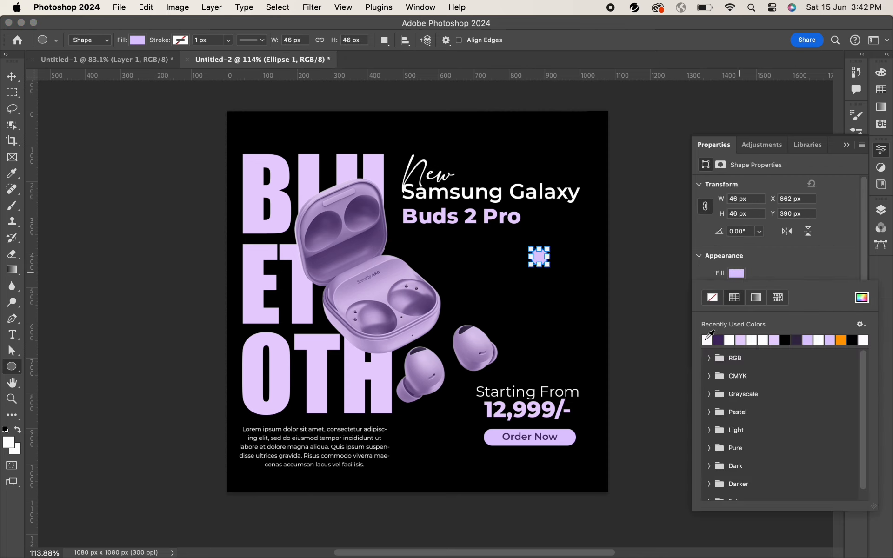
pyautogui.press('v')
# Scale the white circle down to about 57%, making it about 26 px wide
pyautogui.scroll(6, 540, 253)
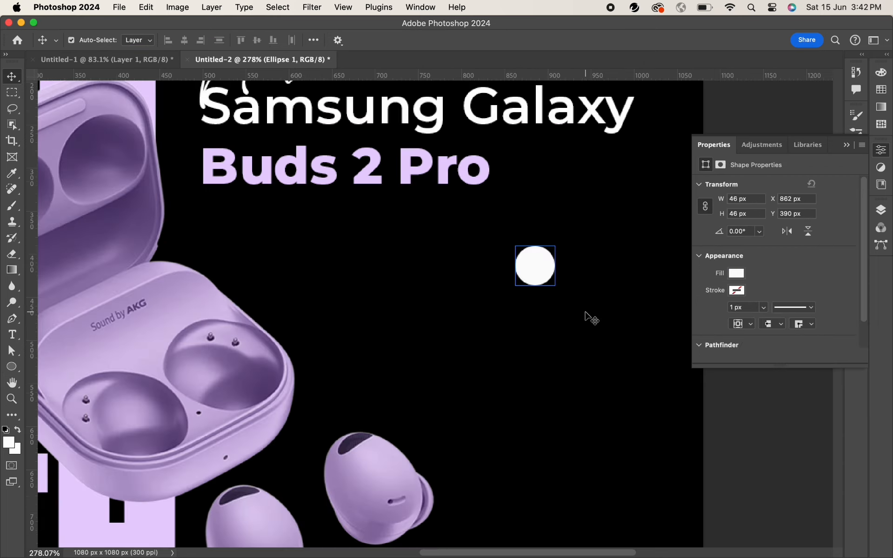
pyautogui.press('super+t')
pyautogui.moveTo(557, 287); pyautogui.dragTo(539, 269)
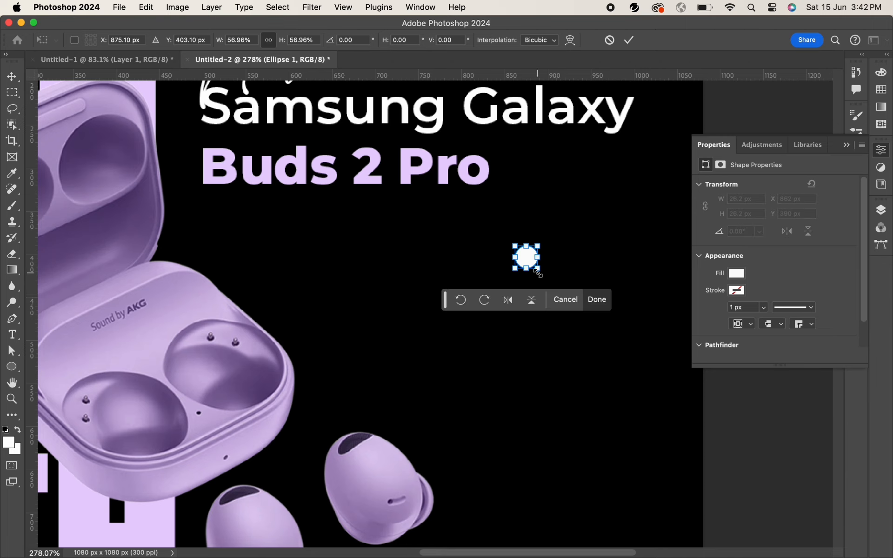
pyautogui.press('Return')
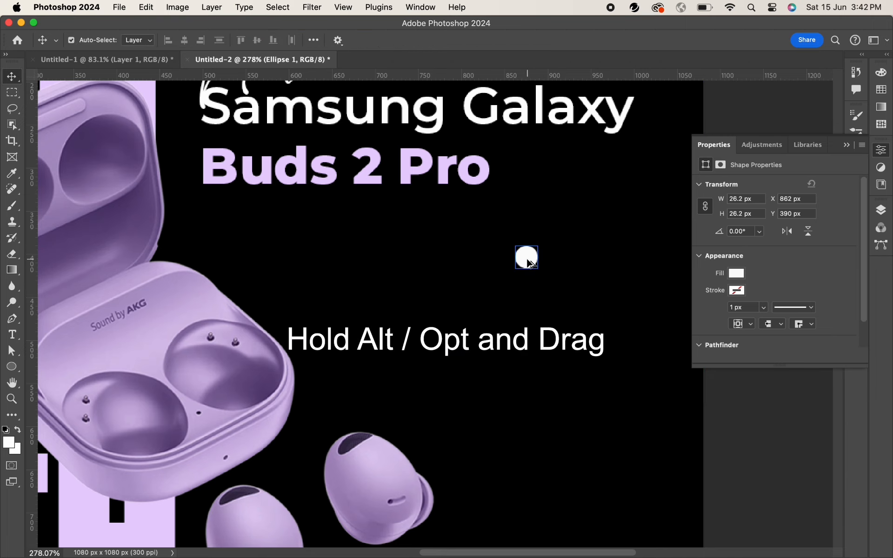
# Duplicate the small white circle into two adjacent columns of four evenly spaced dots
pyautogui.moveTo(524, 255); pyautogui.dragTo(558, 305)
pyautogui.keyDown('shift'); pyautogui.click(556, 257); pyautogui.keyUp('shift')
pyautogui.moveTo(558, 305); pyautogui.dragTo(559, 332)
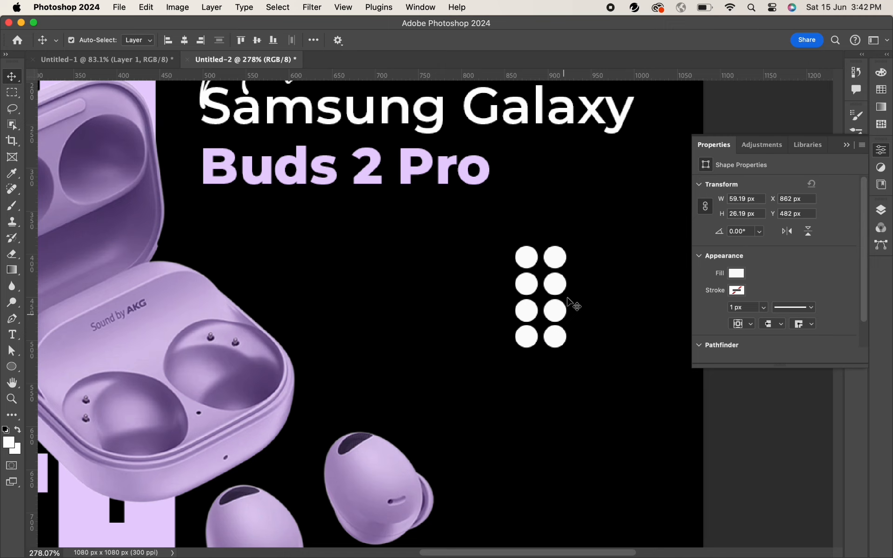
# Select the four dots of the right column and shift them upward by about half a dot to stagger the columns
pyautogui.click(557, 257)
pyautogui.keyDown('shift'); pyautogui.click(557, 285); pyautogui.keyUp('shift')
pyautogui.keyDown('shift'); pyautogui.click(558, 310); pyautogui.keyUp('shift')
pyautogui.keyDown('shift'); pyautogui.click(557, 335); pyautogui.keyUp('shift')
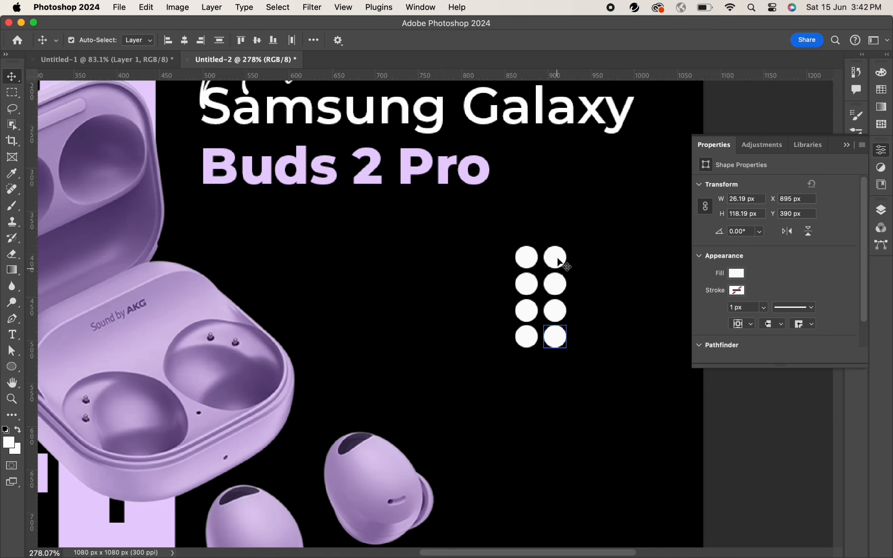
pyautogui.moveTo(561, 256); pyautogui.dragTo(560, 245)
# Select all the ellipse layers of the dot pattern and group them
pyautogui.click(882, 210)
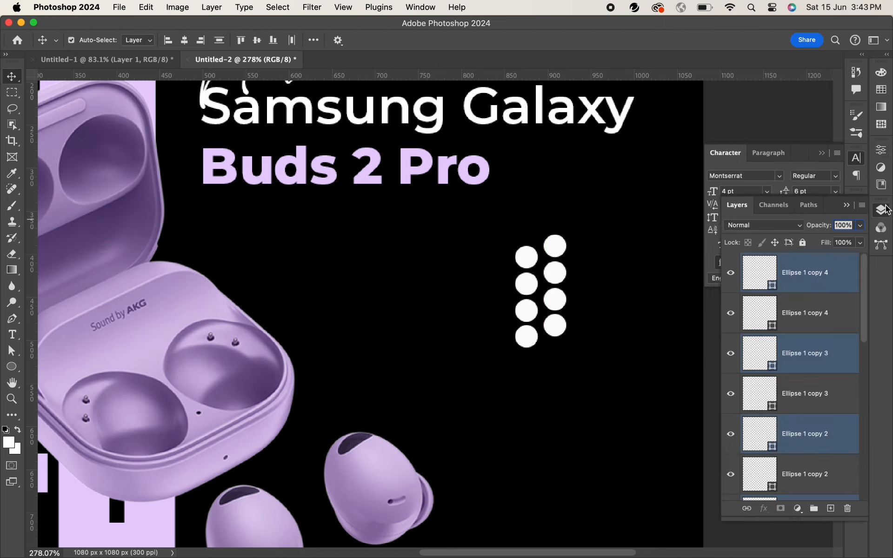
pyautogui.scroll(-5, 786, 329)
pyautogui.click(817, 376)
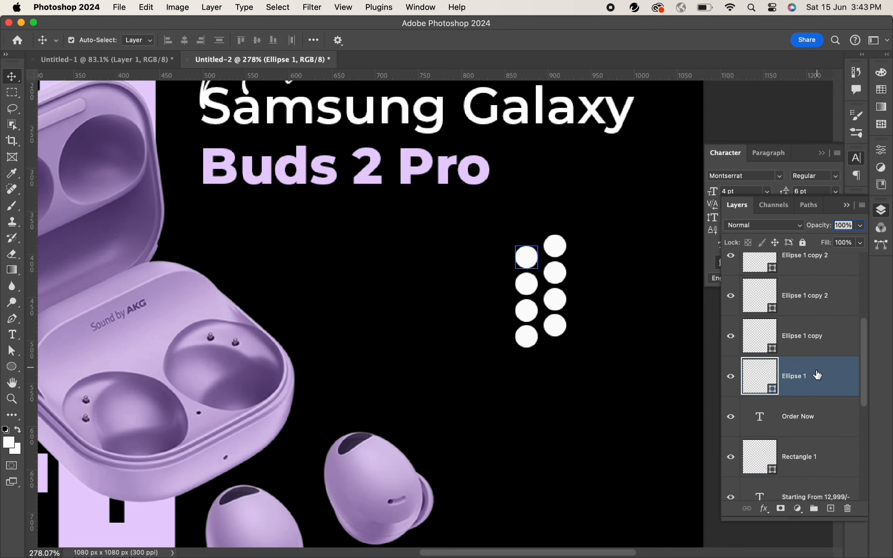
pyautogui.scroll(5, 818, 373)
pyautogui.keyDown('shift'); pyautogui.click(815, 275); pyautogui.keyUp('shift')
pyautogui.press('super+g')
# Scale down the dot group and place it near the canvas's right edge, below the product heading
pyautogui.press('super+t')
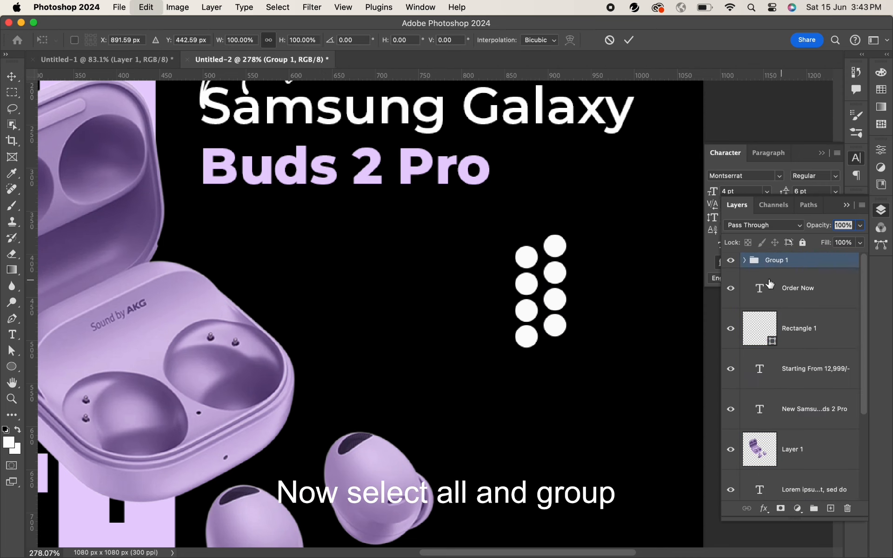
pyautogui.moveTo(558, 355); pyautogui.dragTo(606, 305)
pyautogui.scroll(-2, 571, 251)
pyautogui.scroll(-3, 634, 196)
pyautogui.press('Return')
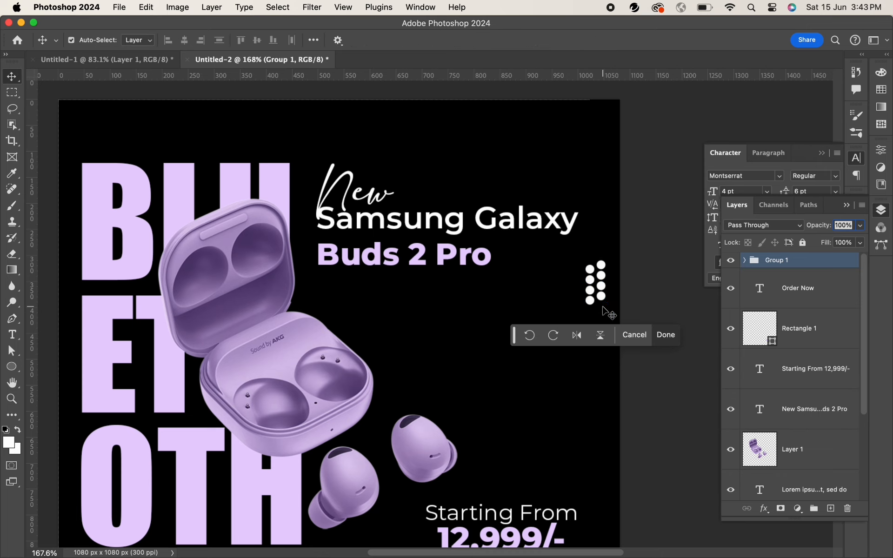
# Add a layer mask to the dot group and fade the dots toward the canvas's right edge with a linear gradient
pyautogui.click(781, 509)
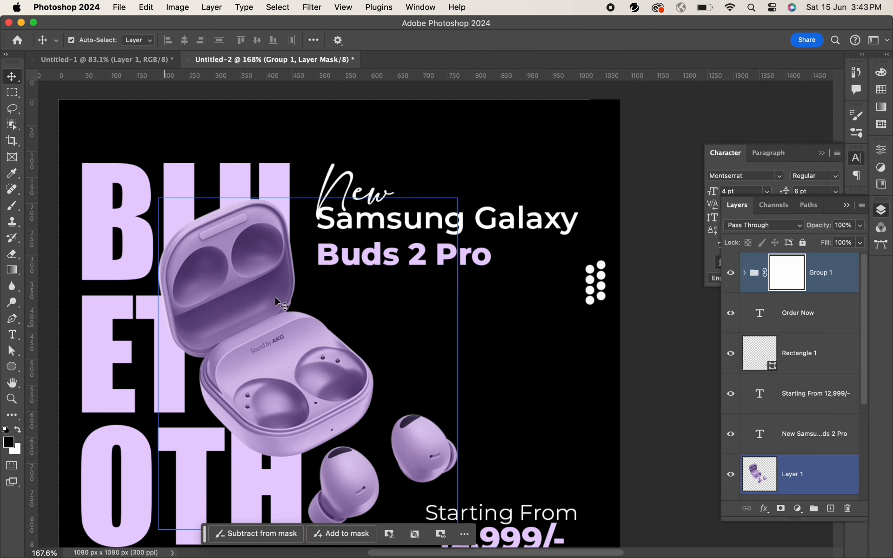
pyautogui.click(13, 270)
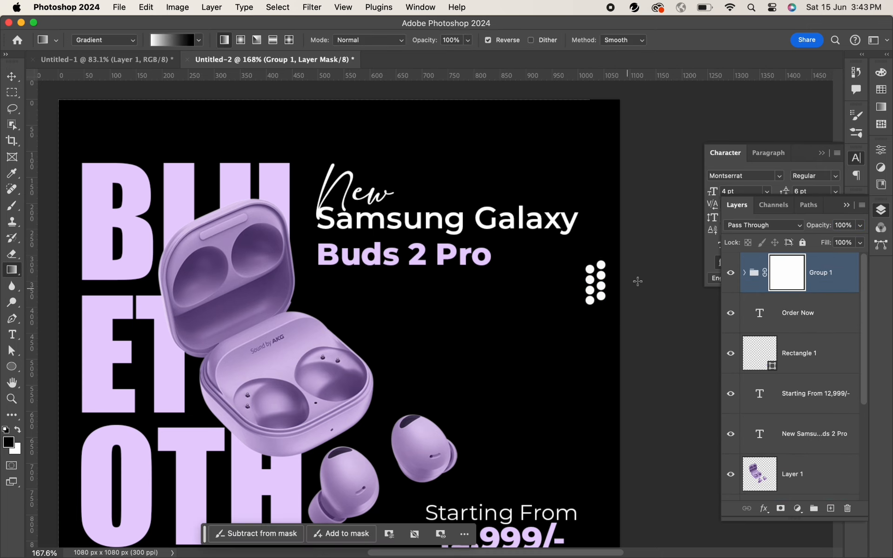
pyautogui.moveTo(669, 273); pyautogui.dragTo(584, 278)
pyautogui.press('super+z')
pyautogui.press('super+z')
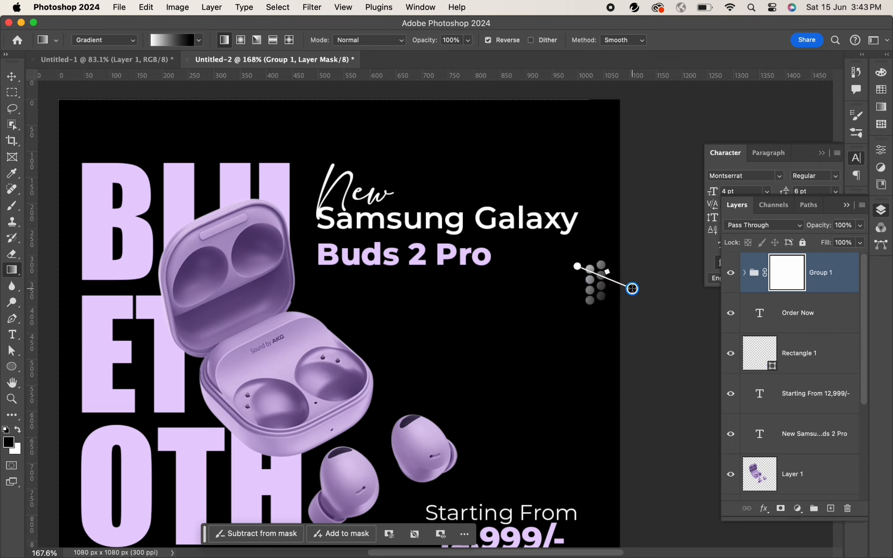
# Select the black colour fill layer and draw a circle about 509 px wide over the product heading area
pyautogui.press('v')
pyautogui.click(620, 192)
pyautogui.moveTo(645, 197); pyautogui.dragTo(605, 205)
pyautogui.moveTo(626, 166); pyautogui.dragTo(664, 224)
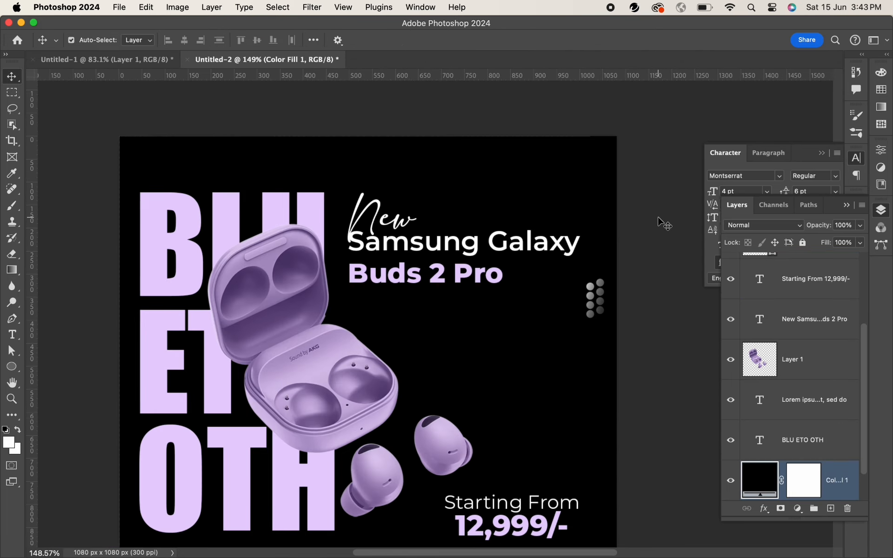
pyautogui.press('u')
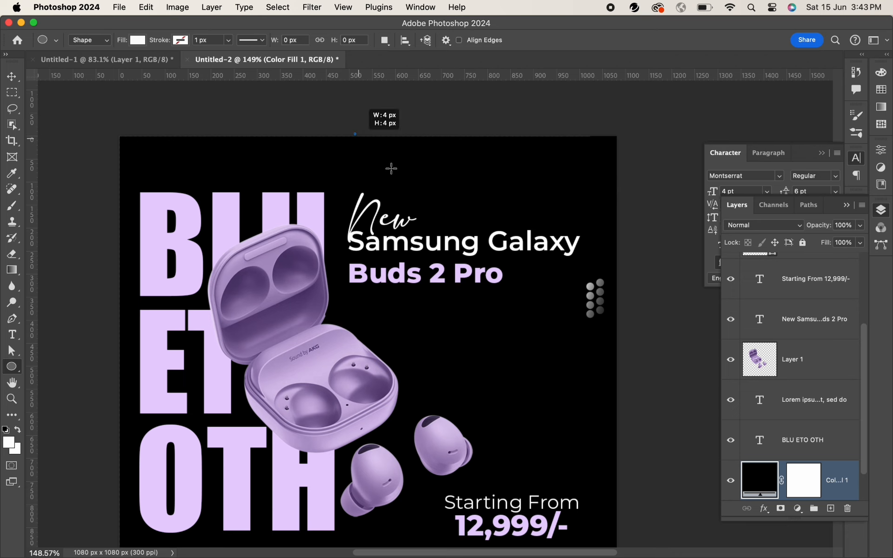
pyautogui.moveTo(391, 168); pyautogui.dragTo(591, 370)
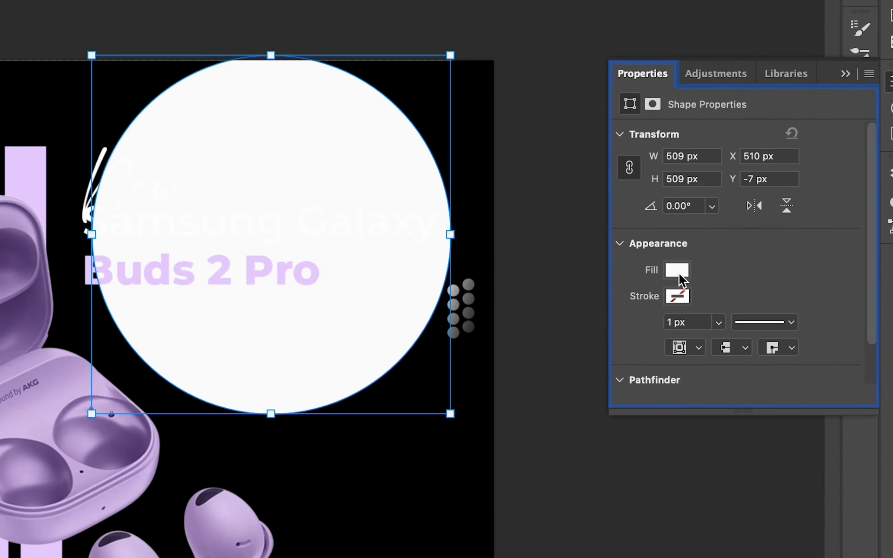
# Give the large circle no fill and a white stroke about 105.65 px thick
pyautogui.click(677, 270)
pyautogui.click(640, 307)
pyautogui.click(714, 270)
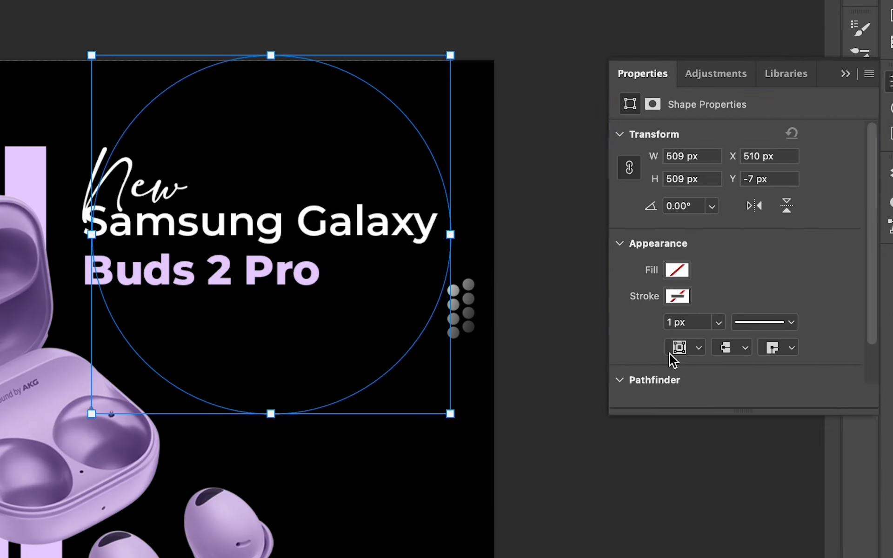
pyautogui.click(674, 299)
pyautogui.click(676, 336)
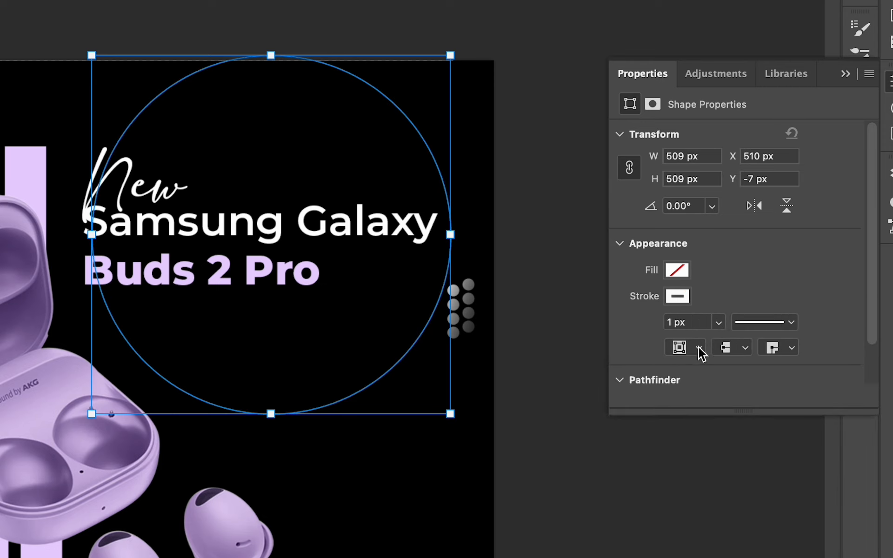
pyautogui.click(717, 324)
pyautogui.moveTo(733, 344); pyautogui.dragTo(755, 346)
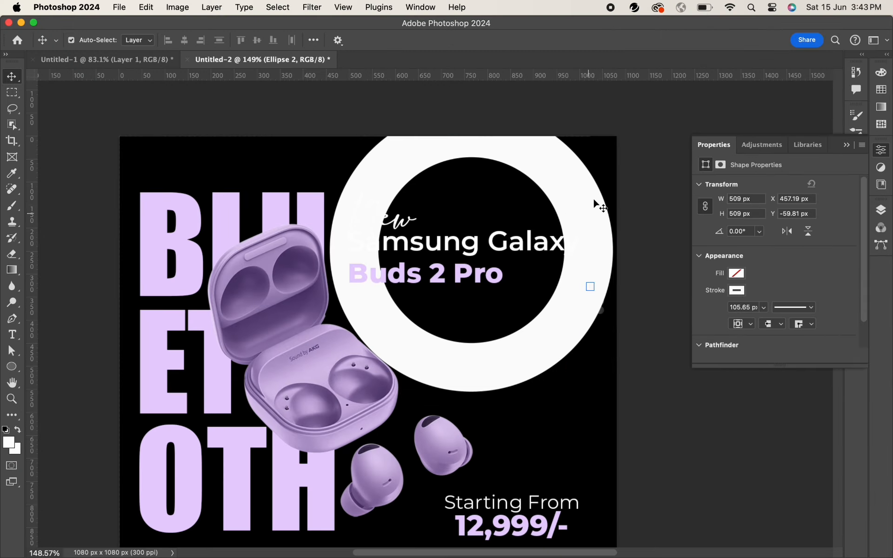
# Move the white ring partly off the canvas at its upper-right corner and scale it to about 66%
pyautogui.moveTo(583, 198); pyautogui.dragTo(707, 117)
pyautogui.press('super+minus')
pyautogui.press('super+minus')
pyautogui.press('super+t')
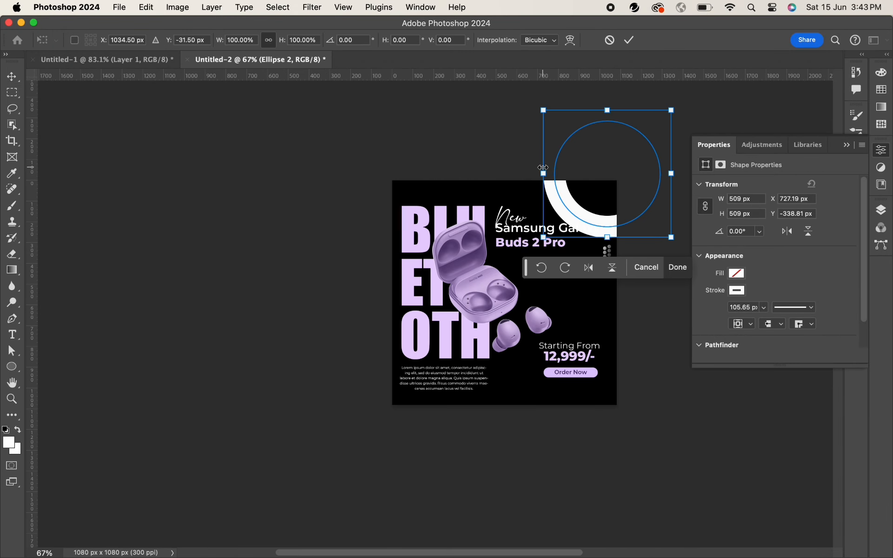
pyautogui.moveTo(543, 167); pyautogui.dragTo(611, 182)
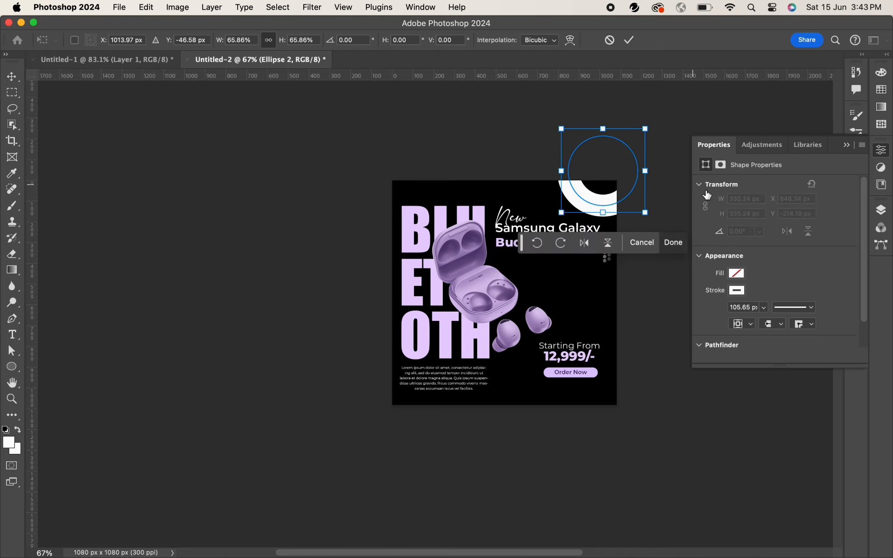
pyautogui.press('Return')
# Add a layer mask to the corner ring and fade it toward the right with a linear gradient
pyautogui.click(883, 215)
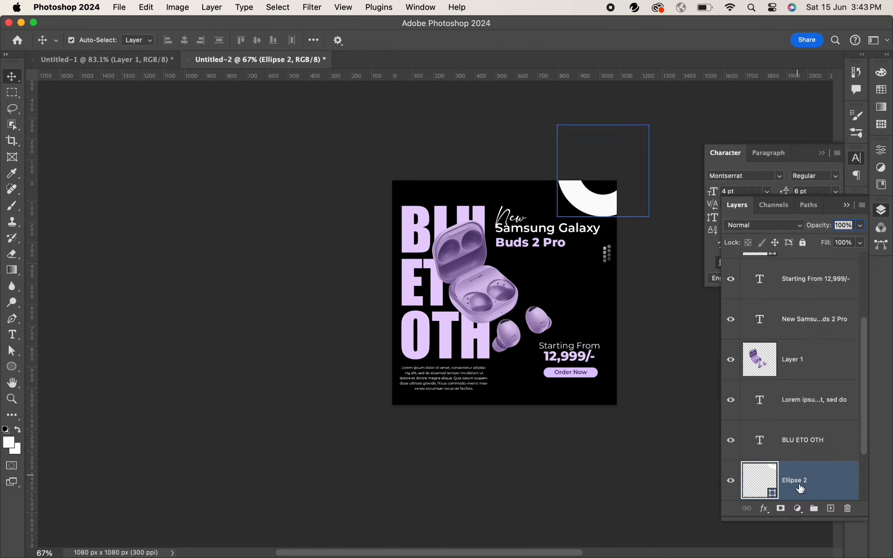
pyautogui.click(781, 509)
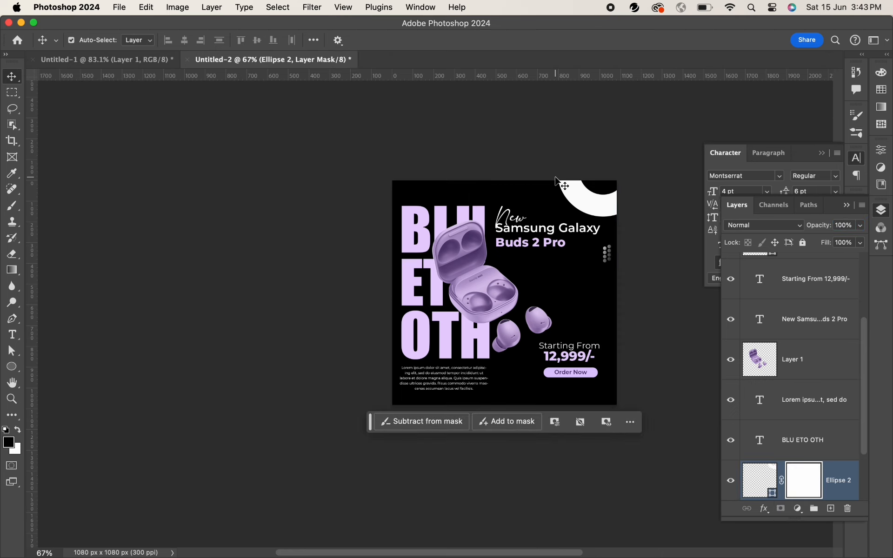
pyautogui.press('g')
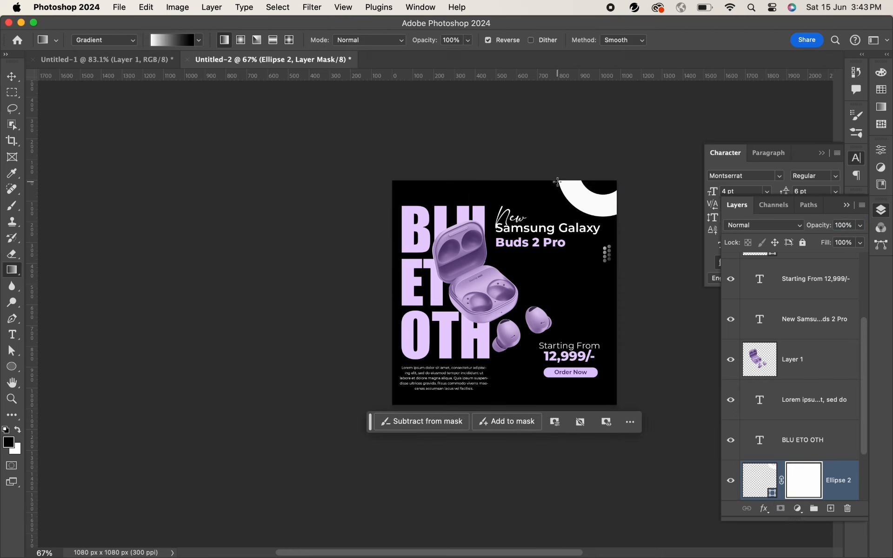
pyautogui.moveTo(557, 182); pyautogui.dragTo(636, 188)
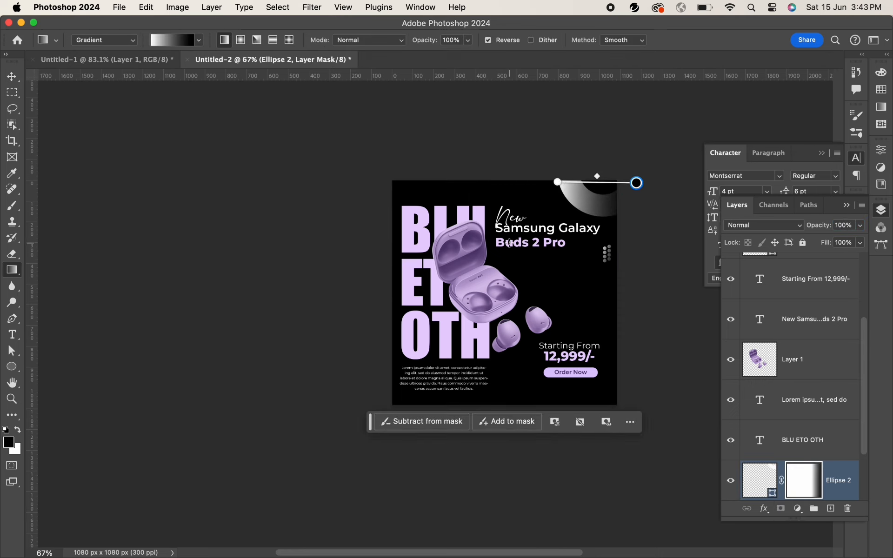
# Redraw the linear gradient on the corner ring's mask so the ring fades toward the right, and deselect the layer
pyautogui.moveTo(512, 238); pyautogui.dragTo(644, 169)
pyautogui.moveTo(516, 186); pyautogui.dragTo(657, 187)
pyautogui.press('v')
pyautogui.click(635, 95)
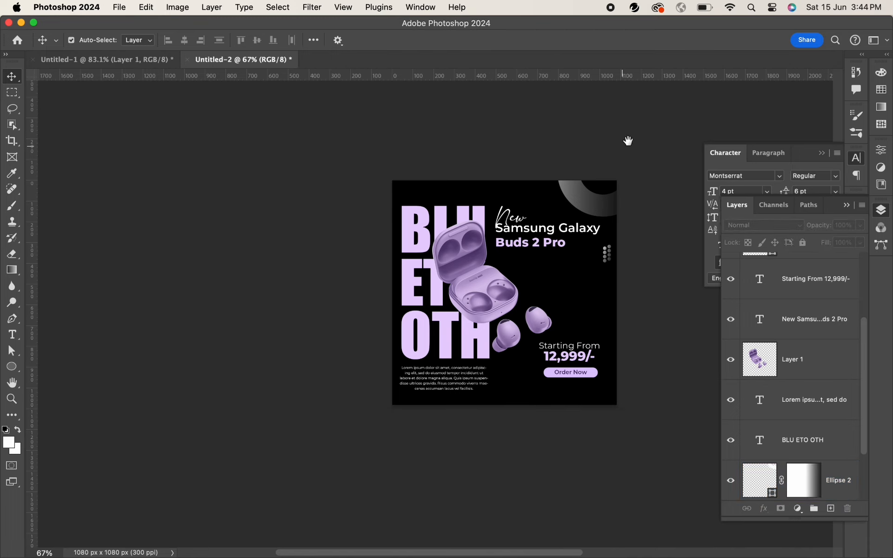
# Add the two-line text "Your LOGO" in white 4 pt Montserrat in the canvas's upper-left corner, above the headline
pyautogui.scroll(-2, 622, 168)
pyautogui.moveTo(600, 193); pyautogui.dragTo(585, 259)
pyautogui.moveTo(585, 254); pyautogui.dragTo(633, 207)
pyautogui.moveTo(248, 127); pyautogui.dragTo(295, 191)
pyautogui.press('t')
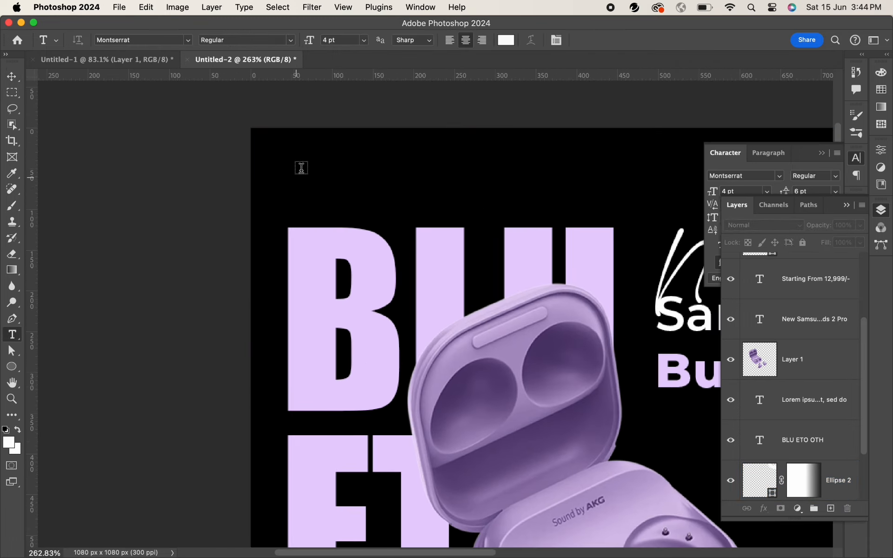
pyautogui.click(301, 159)
pyautogui.write('Your')
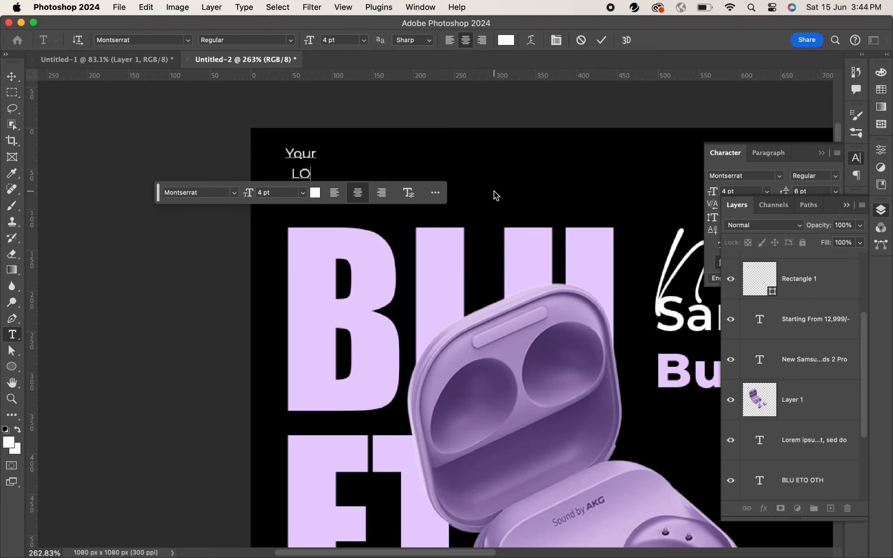
pyautogui.click(494, 191)
# Set the word "LOGO" to Bold and left-align the logo text
pyautogui.click(298, 173)
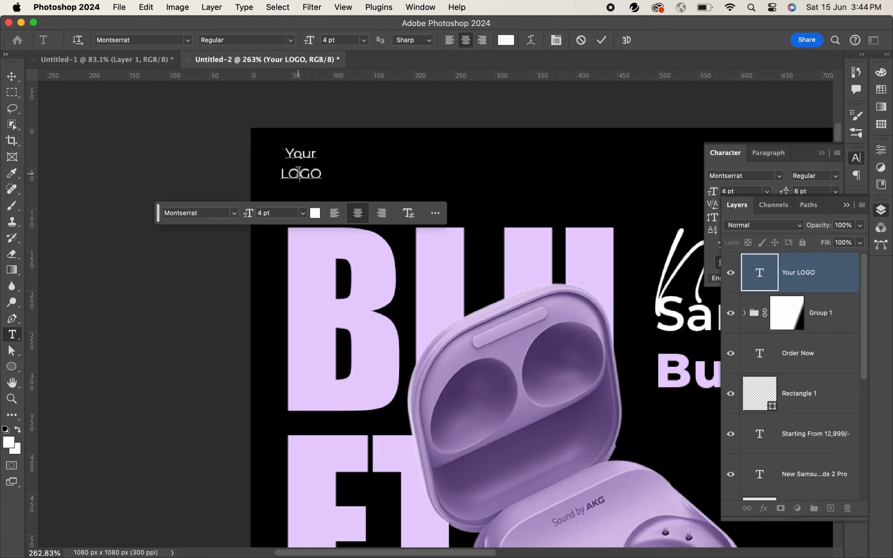
pyautogui.click(288, 39)
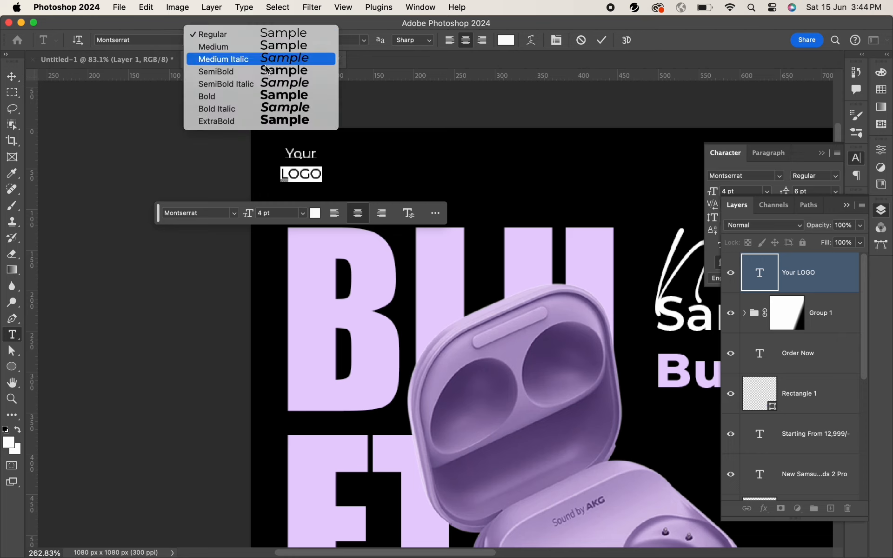
pyautogui.click(256, 94)
pyautogui.press('Escape')
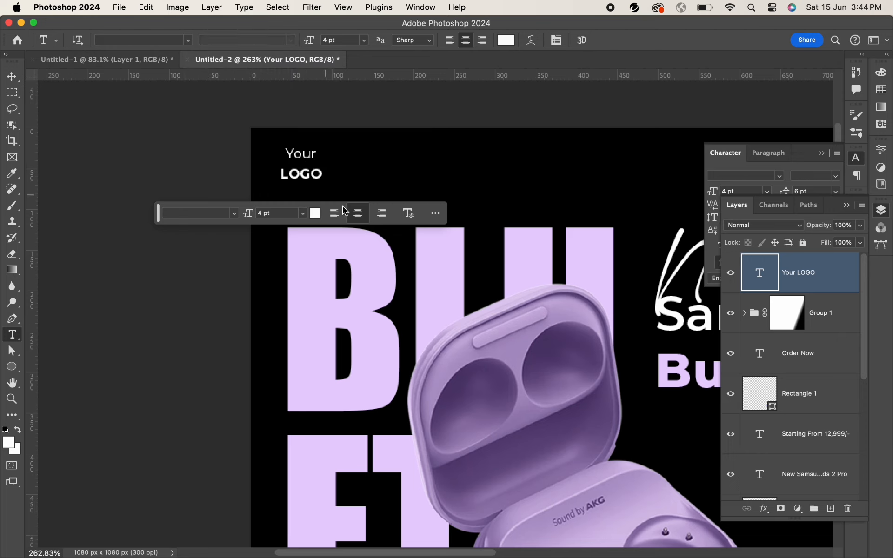
pyautogui.click(335, 213)
# Scale the logo text up to about 7.13 pt and tighten its leading to 7 pt
pyautogui.press('super+t')
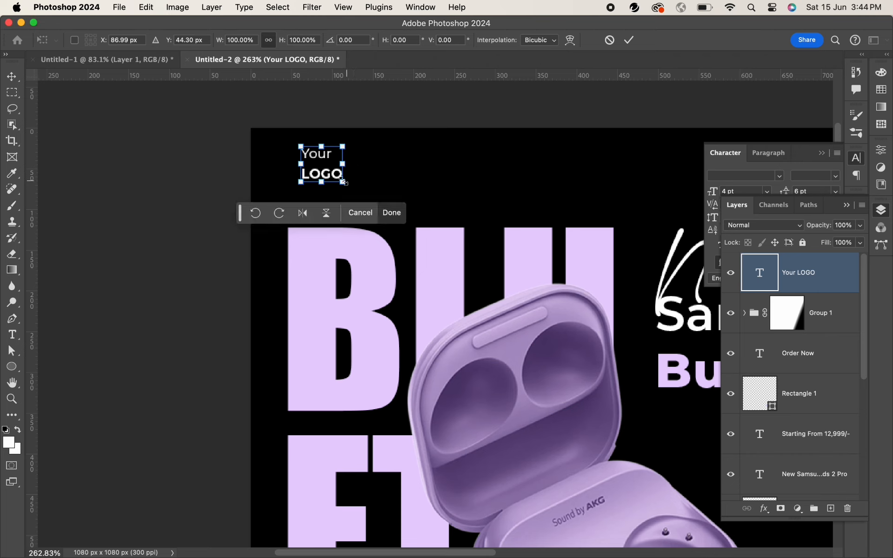
pyautogui.moveTo(342, 182)
pyautogui.mouseDown()
pyautogui.moveTo(374, 210)
pyautogui.moveTo(356, 179)
pyautogui.mouseUp()
pyautogui.press('Return')
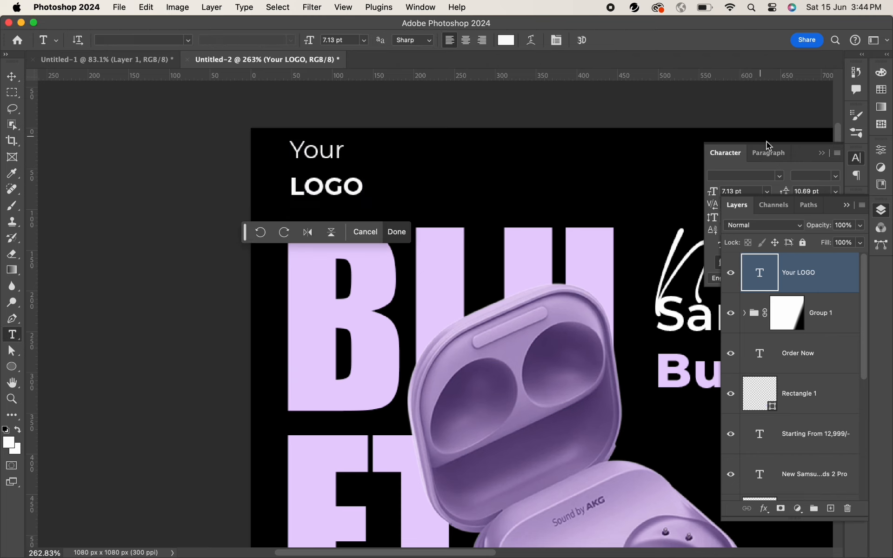
pyautogui.click(826, 191)
pyautogui.press('Down')
pyautogui.press('Down')
pyautogui.press('Down')
pyautogui.press('Down')
pyautogui.press('Down')
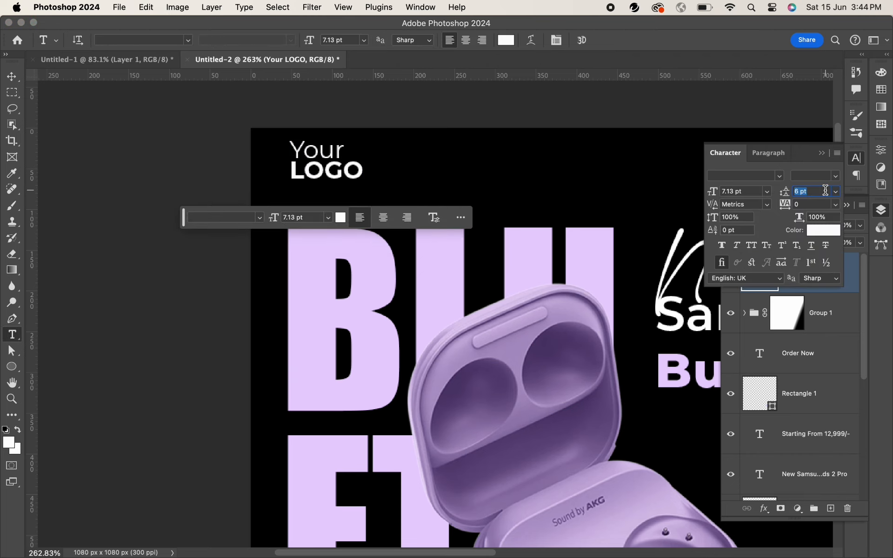
pyautogui.press('Up')
pyautogui.press('Return')
# Enlarge the logo text to about 8.31 pt and shift it slightly right, leaving space at its left
pyautogui.press('super+t')
pyautogui.moveTo(364, 188)
pyautogui.mouseDown()
pyautogui.moveTo(374, 207)
pyautogui.moveTo(376, 179)
pyautogui.mouseUp()
pyautogui.press('Return')
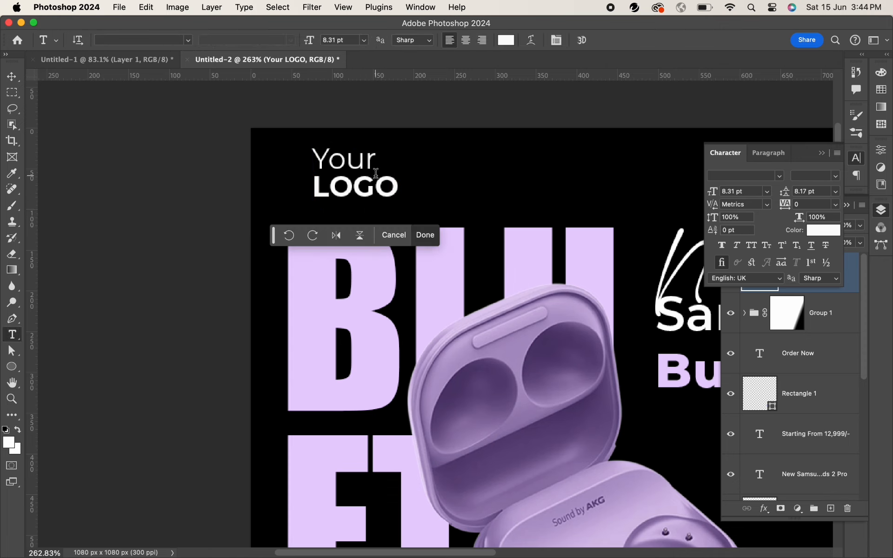
# Draw a narrow vertical rectangle about 21 by 63 px just left of the logo text
pyautogui.click(14, 367)
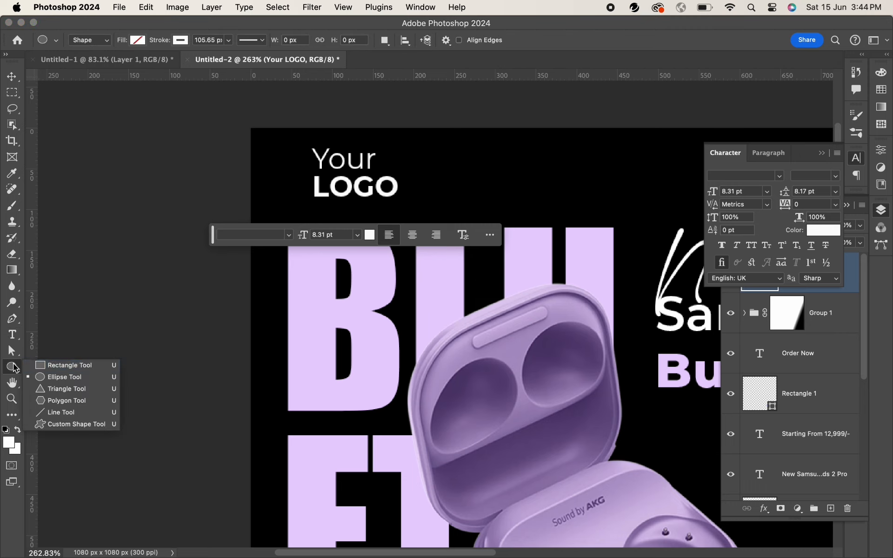
pyautogui.click(59, 365)
pyautogui.moveTo(283, 148); pyautogui.dragTo(300, 198)
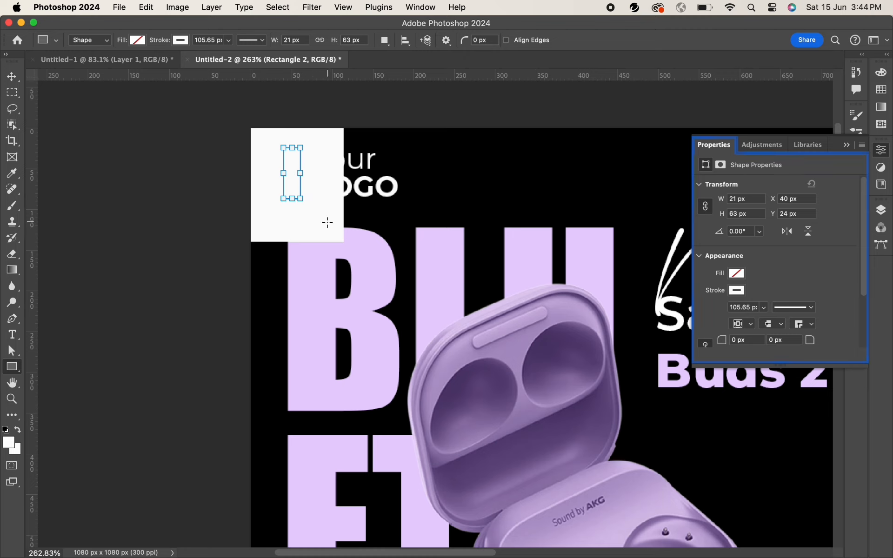
# Remove the small rectangle's stroke and open its fill colour choices
pyautogui.click(738, 292)
pyautogui.click(713, 312)
pyautogui.click(739, 272)
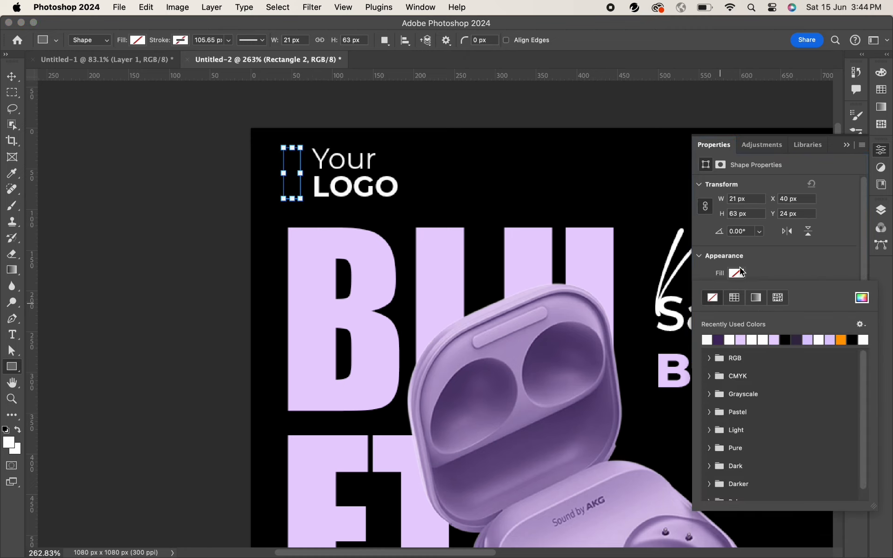